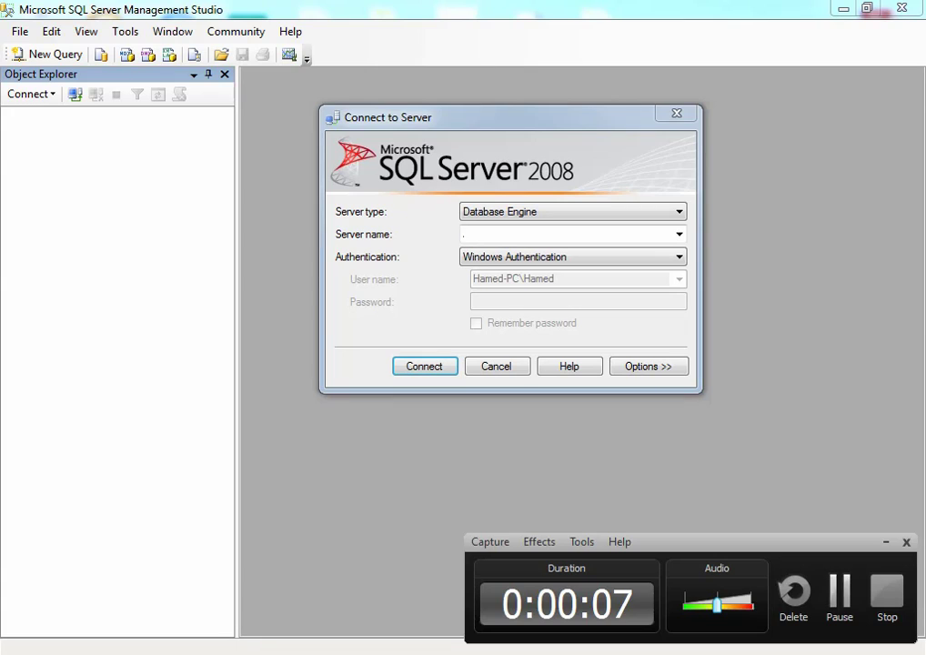
# - Connect to the local database engine with Windows Authentication and expand the tables of the DBClass2 database
pyautogui.press('Return')
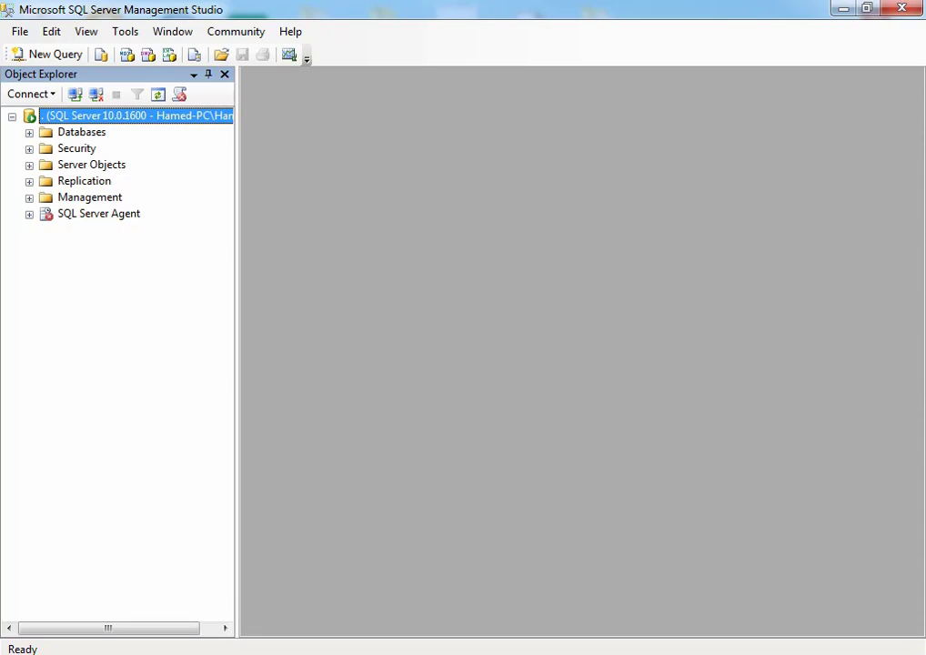
pyautogui.click(29, 133)
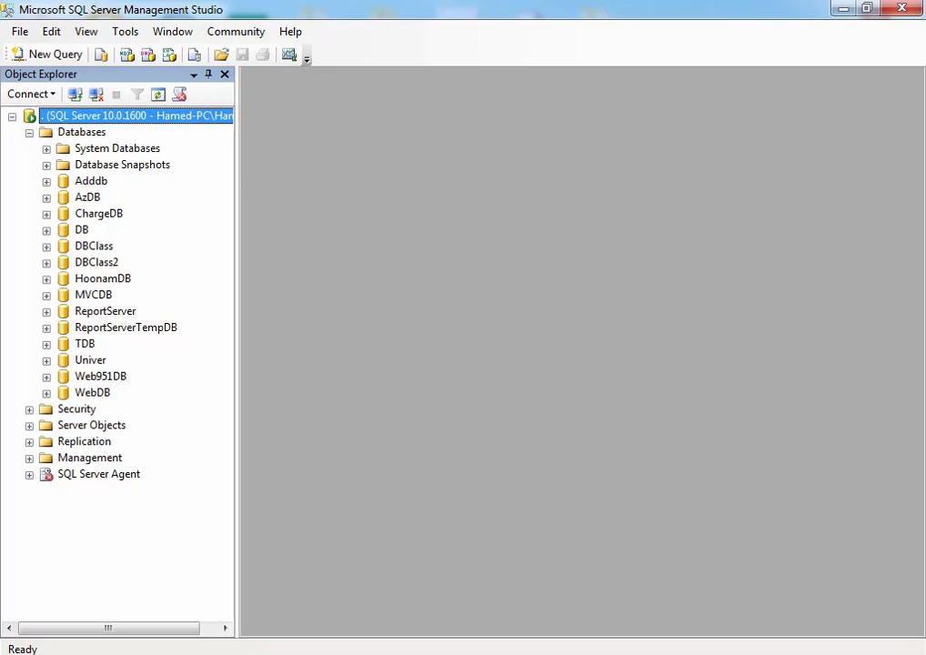
pyautogui.click(46, 263)
pyautogui.click(64, 294)
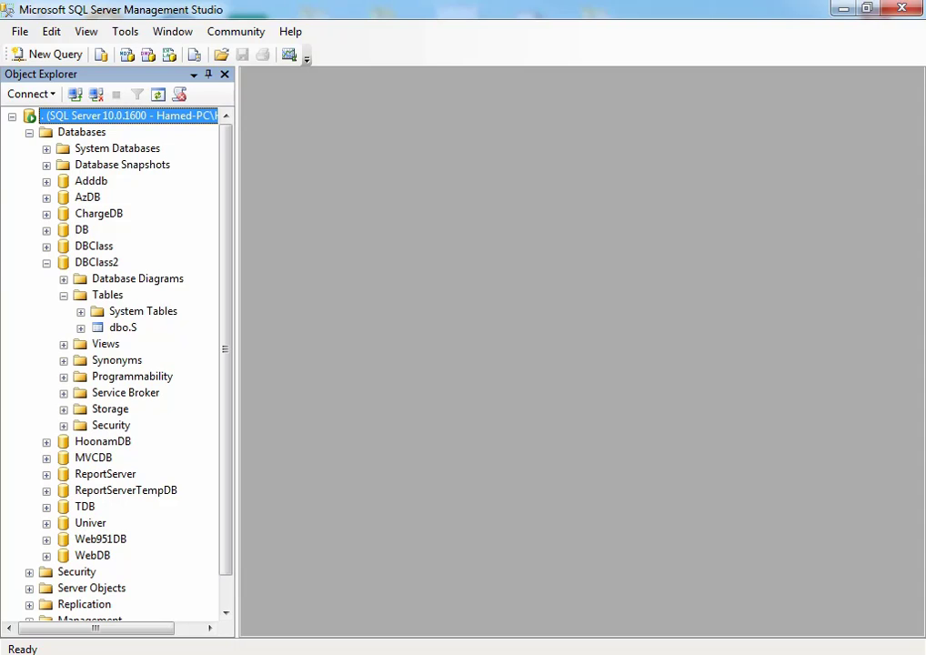
# - Inspect the column design of table dbo.S and open its top 200 rows for editing
pyautogui.click(123, 327)
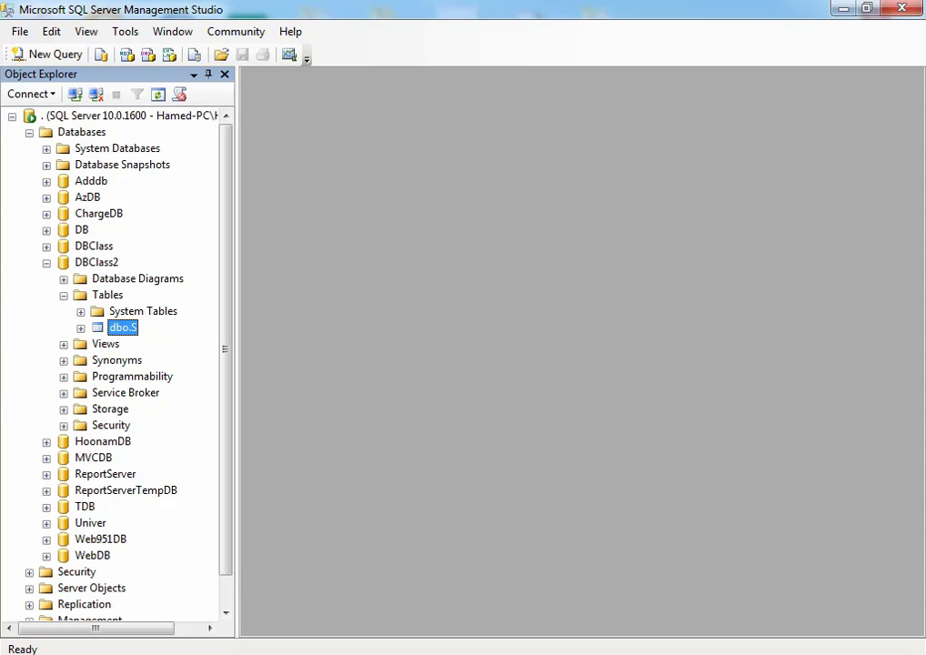
pyautogui.rightClick(123, 327)
pyautogui.click(171, 328)
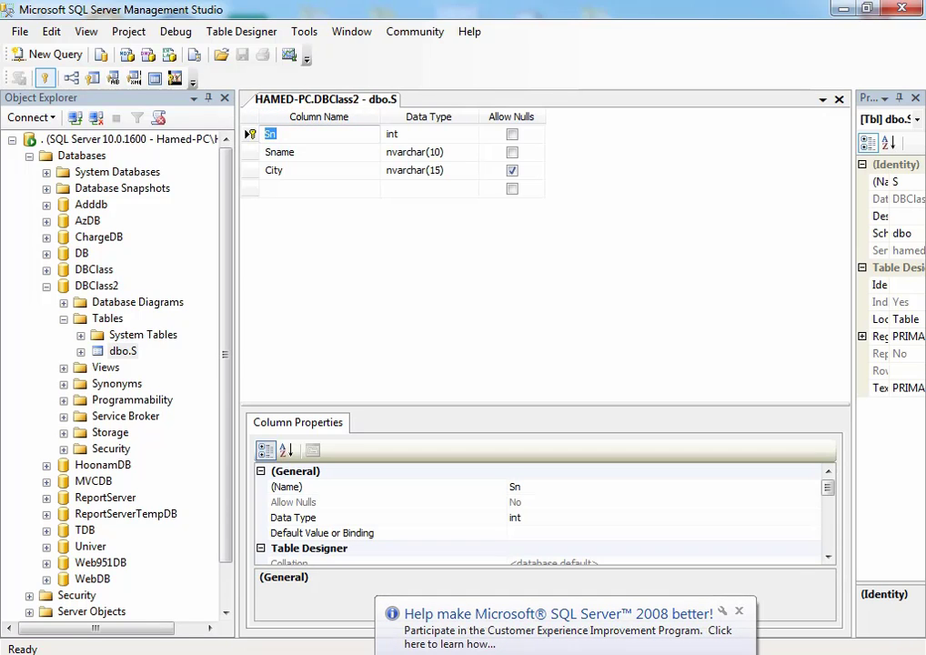
pyautogui.rightClick(123, 351)
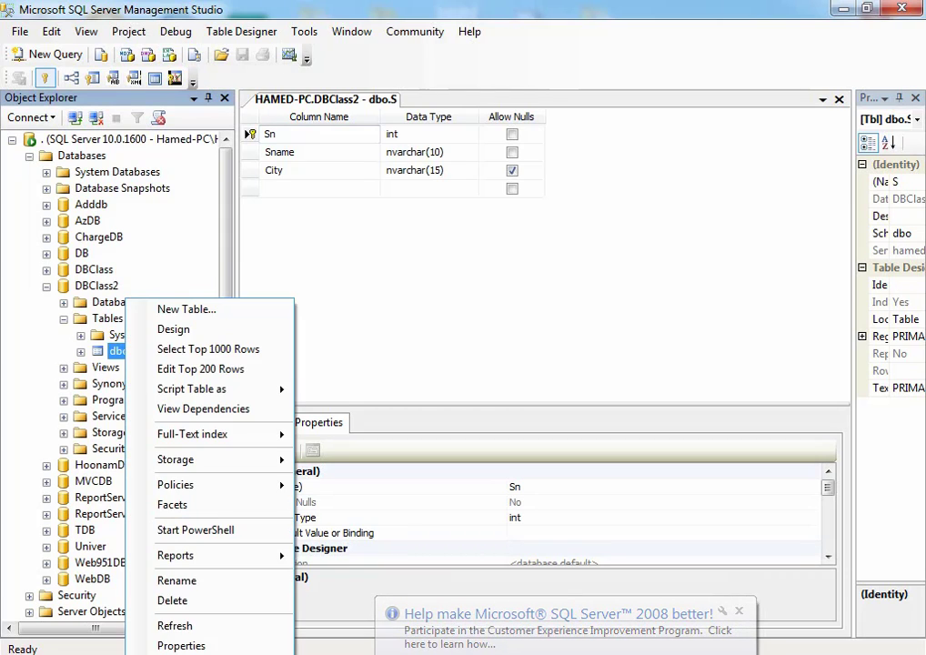
pyautogui.click(206, 367)
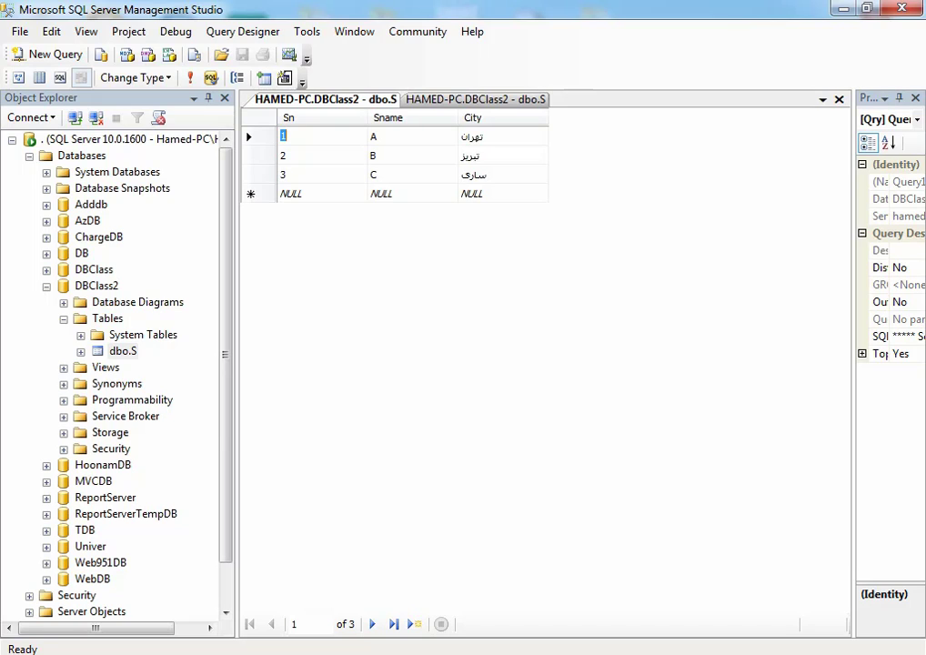
# - Create a new table in DBClass2 with the columns Pn, Pname and Color
pyautogui.rightClick(107, 318)
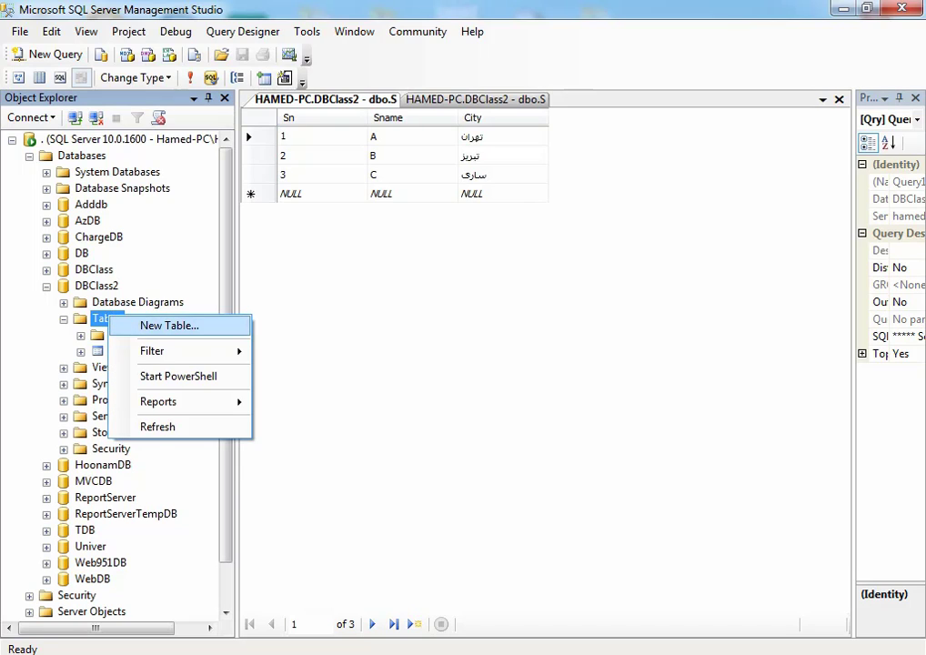
pyautogui.click(169, 325)
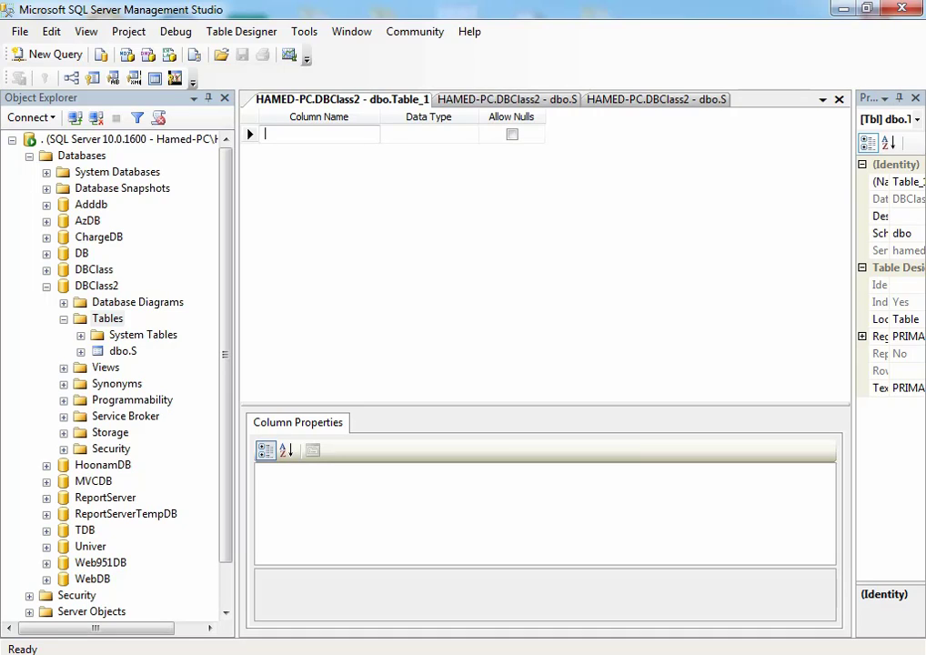
pyautogui.write('Pn')
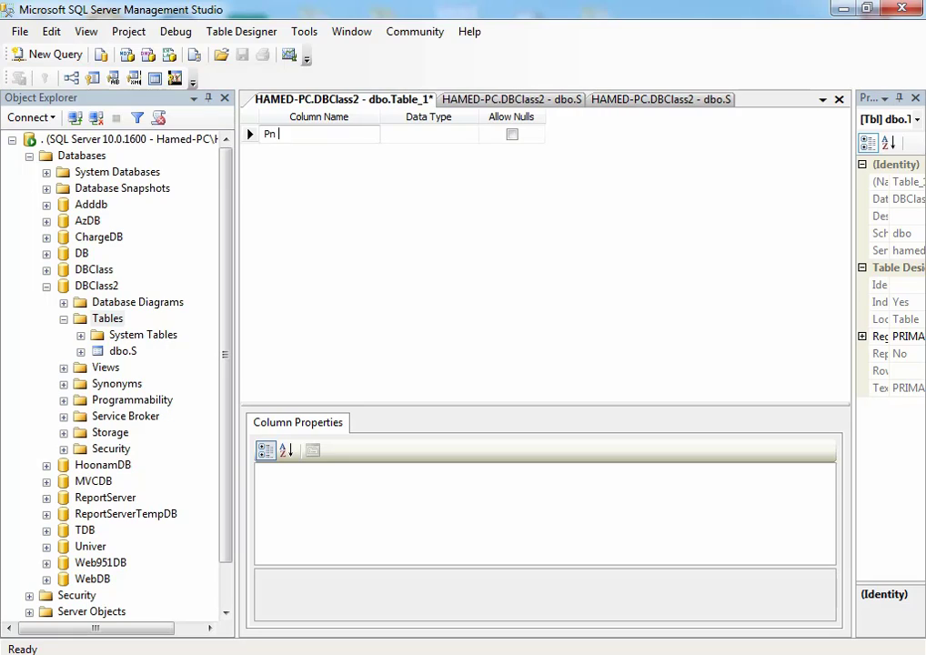
pyautogui.press('Return')
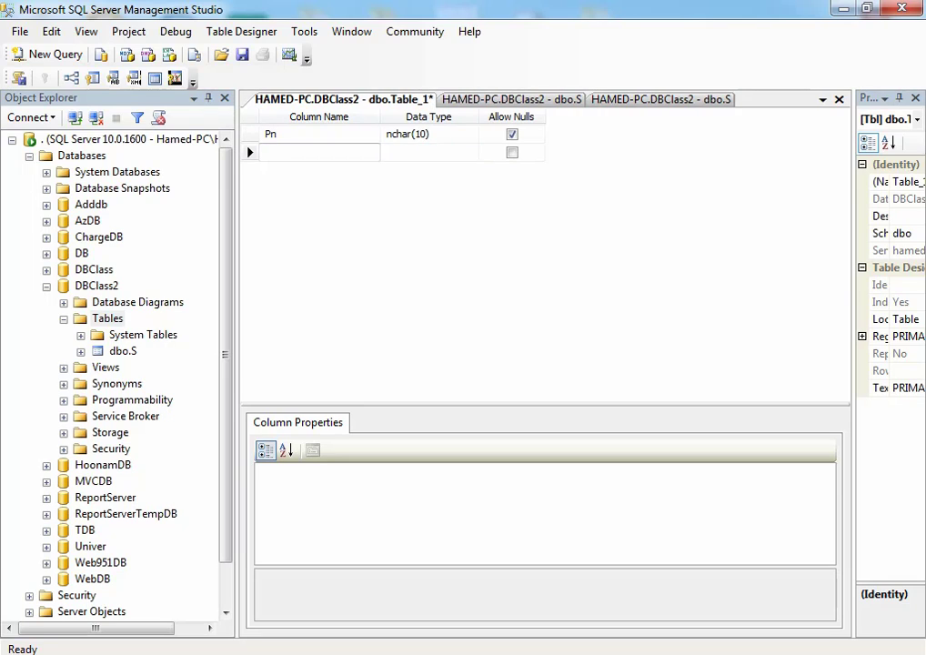
pyautogui.write('Pname')
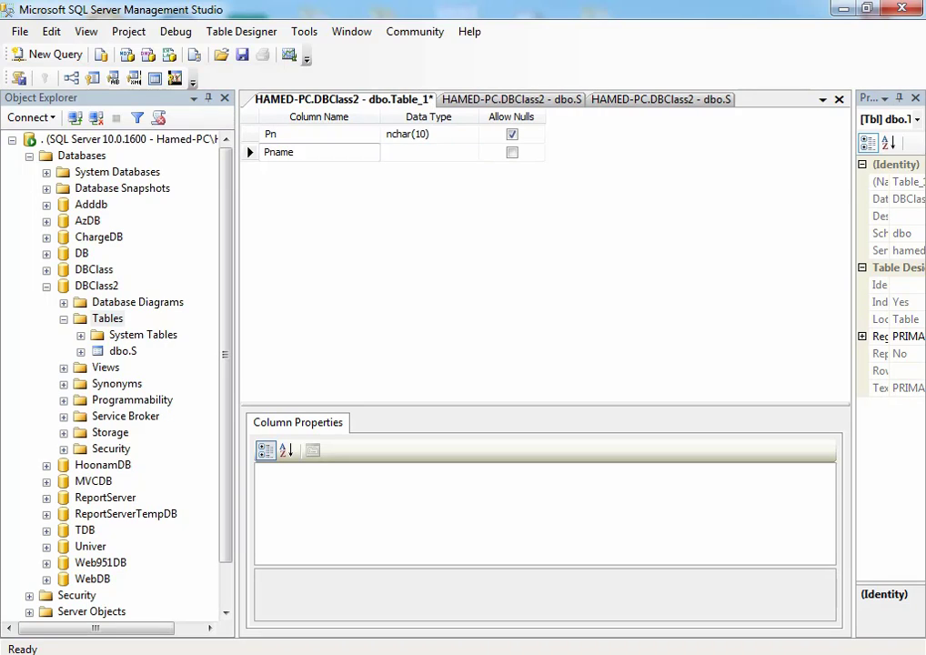
pyautogui.press('Return')
pyautogui.write('Color')
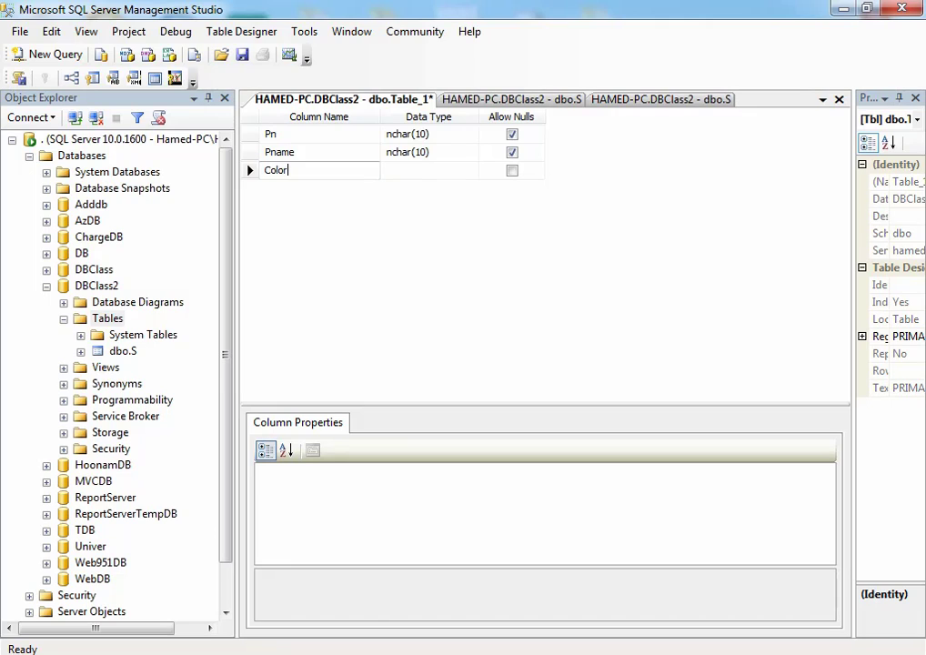
pyautogui.press('Return')
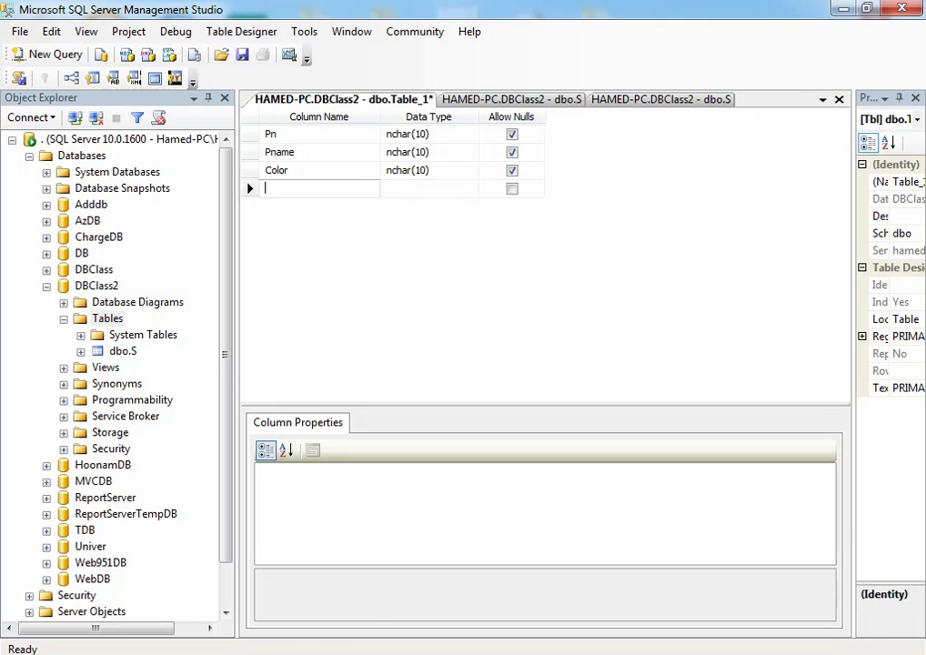
# - Add a fourth column named Weight, with a capital W, to the new table
pyautogui.write('weight')
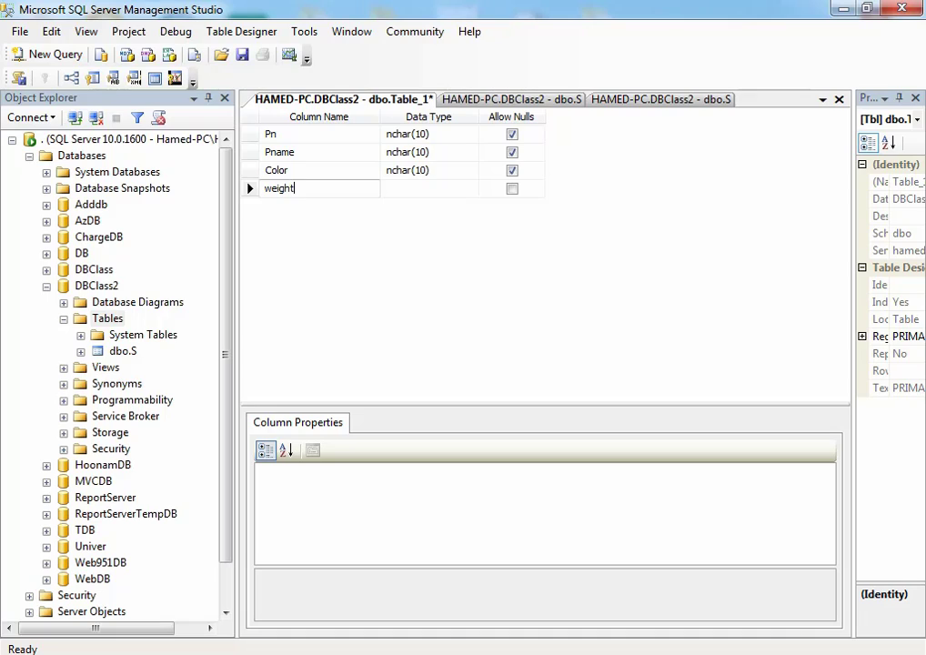
pyautogui.press('Left')
pyautogui.press('Left')
pyautogui.press('Left')
pyautogui.press('Left')
pyautogui.press('Left')
pyautogui.press('Left')
pyautogui.press('Delete')
pyautogui.write('W')
pyautogui.press('Tab')
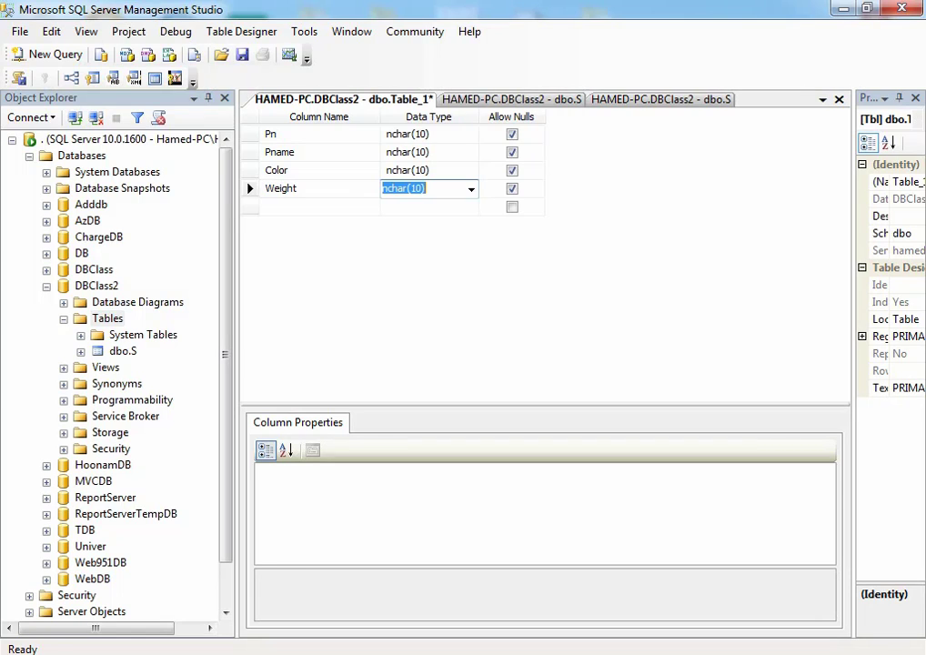
# - Set the Pn column's data type to int
pyautogui.press('Up')
pyautogui.press('Up')
pyautogui.press('Up')
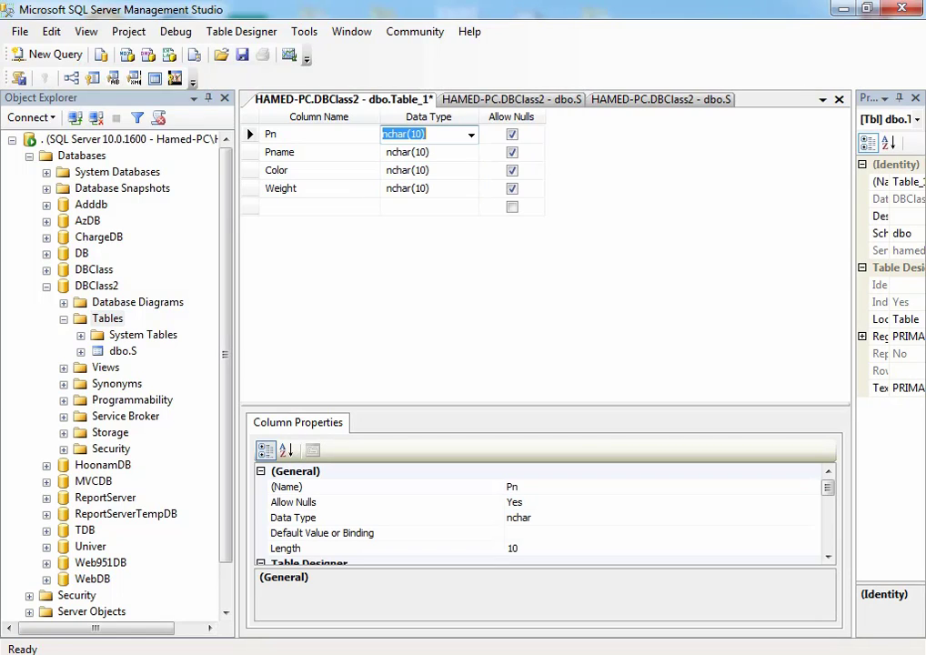
pyautogui.write('in')
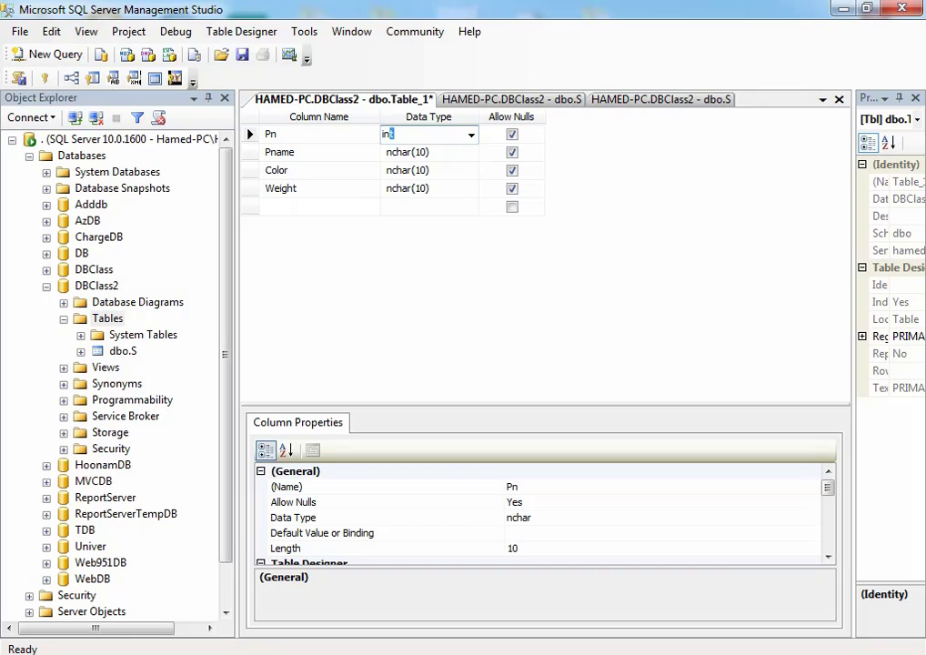
pyautogui.write('t')
pyautogui.press('Down')
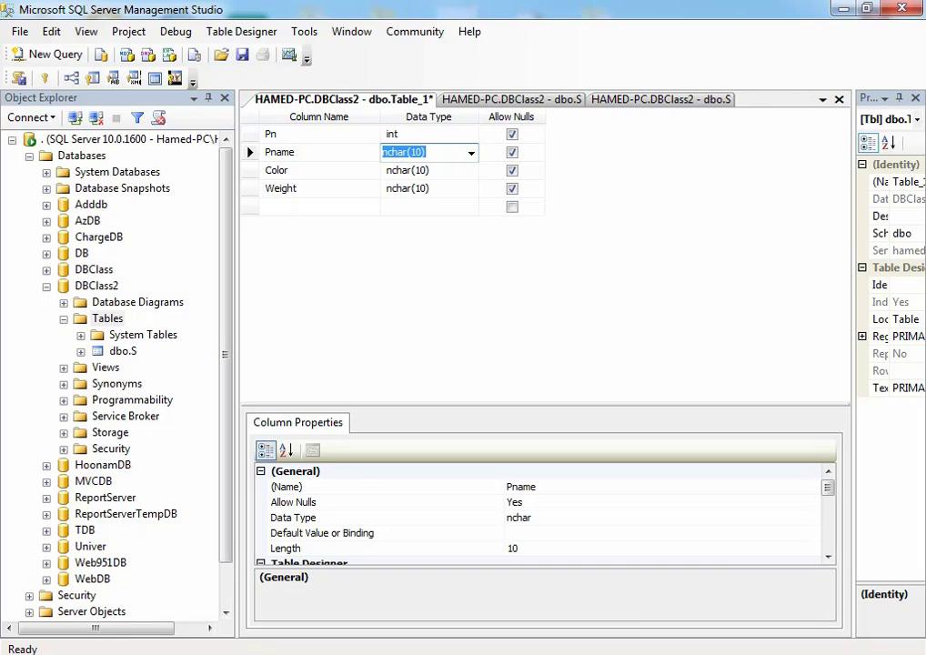
# - Set the data types of Pname and Color to nvarchar(10) and of Weight to float
pyautogui.write('nvarchar(50)')
pyautogui.press('Left')
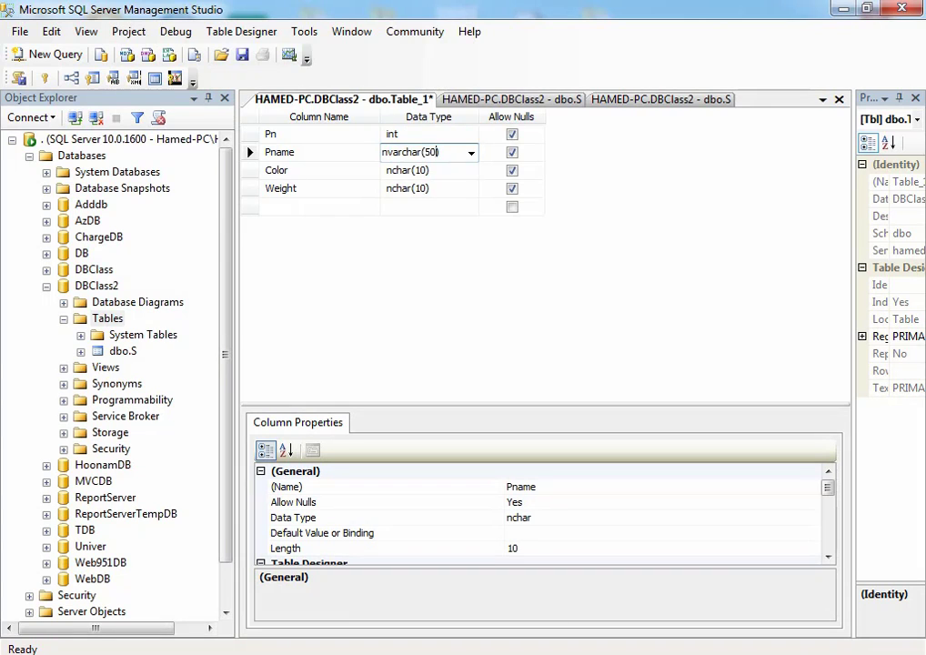
pyautogui.doubleClick(429, 152)
pyautogui.write('10')
pyautogui.press('Down')
pyautogui.write('nv')
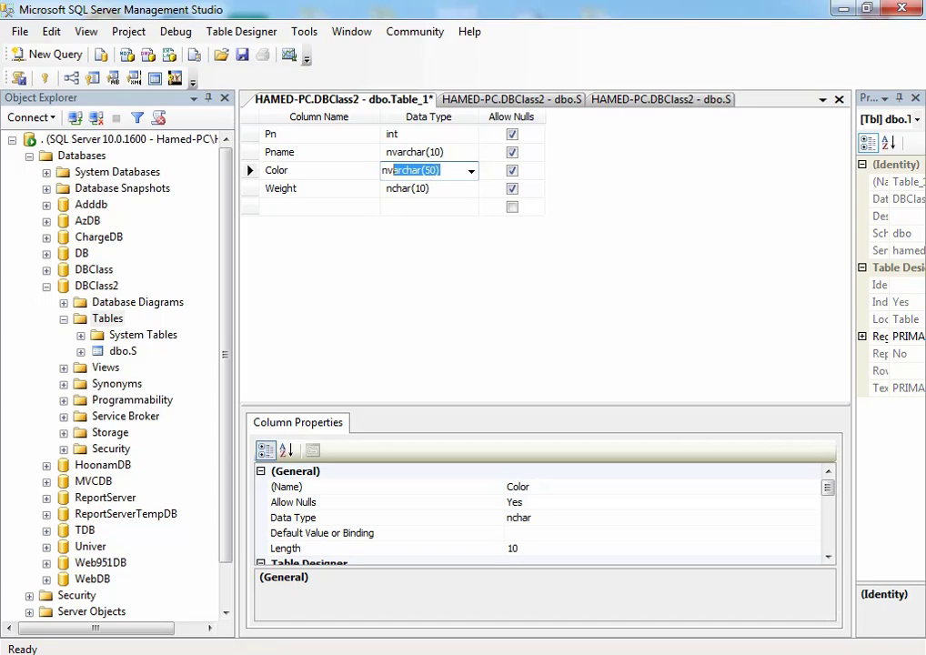
pyautogui.press('End')
pyautogui.doubleClick(429, 170)
pyautogui.write('10')
pyautogui.press('Down')
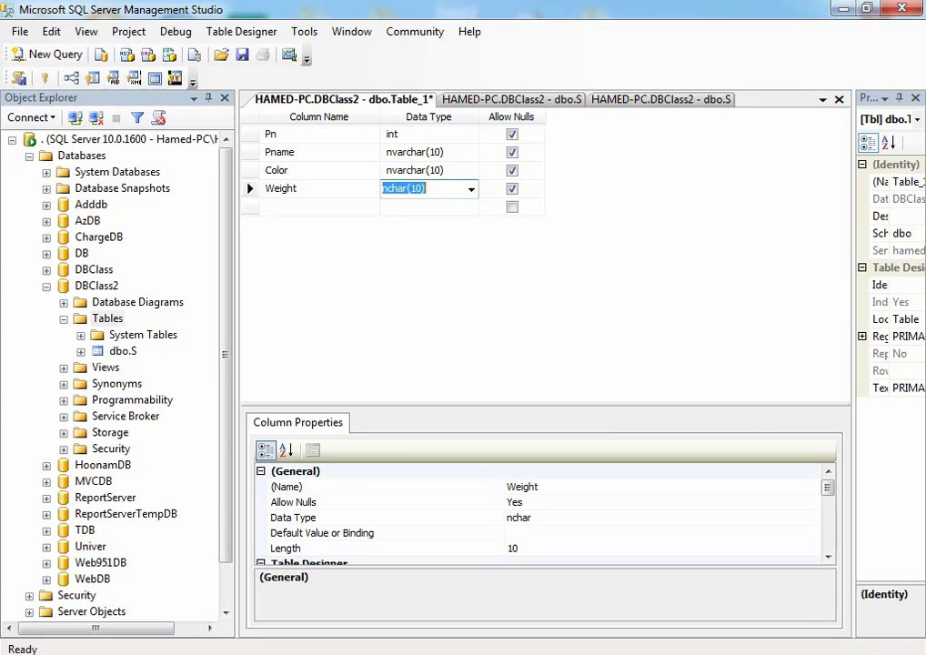
pyautogui.write('float')
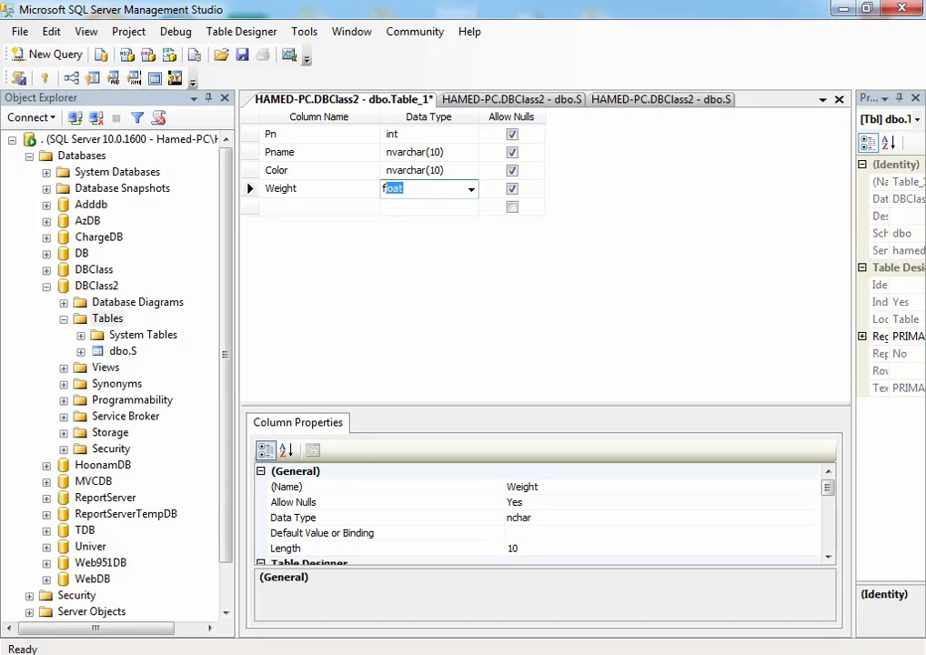
# - Make Pn the primary key and turn it into an identity column with increment 1 and seed 1
pyautogui.rightClick(250, 134)
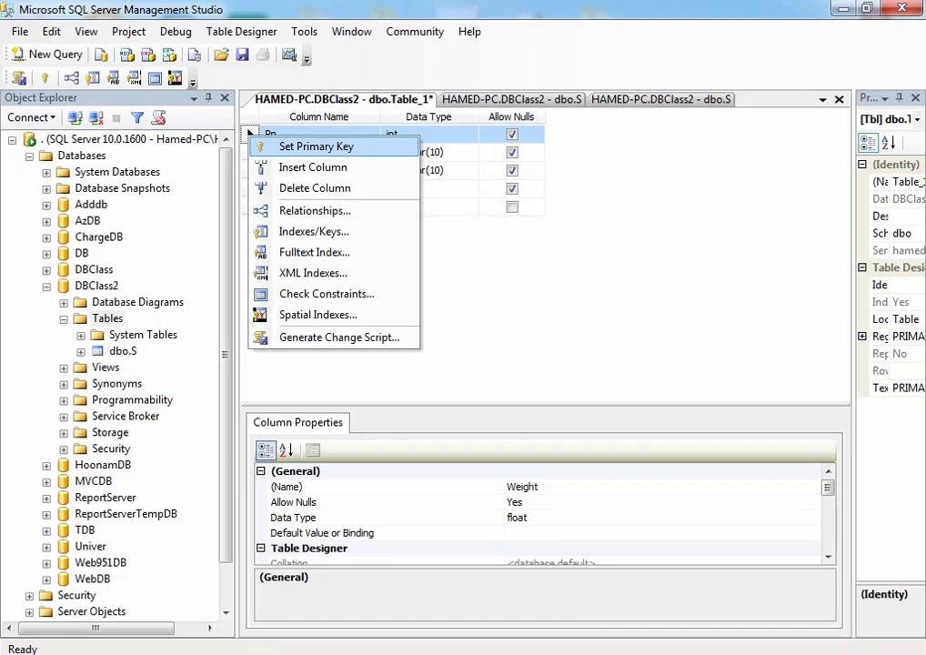
pyautogui.click(304, 147)
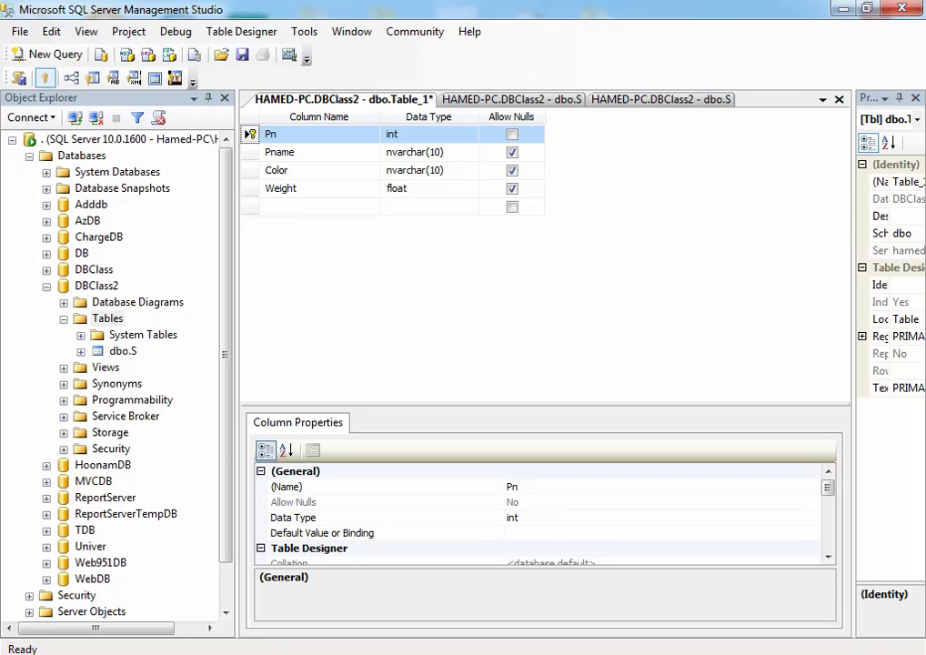
pyautogui.moveTo(546, 406); pyautogui.dragTo(546, 257)
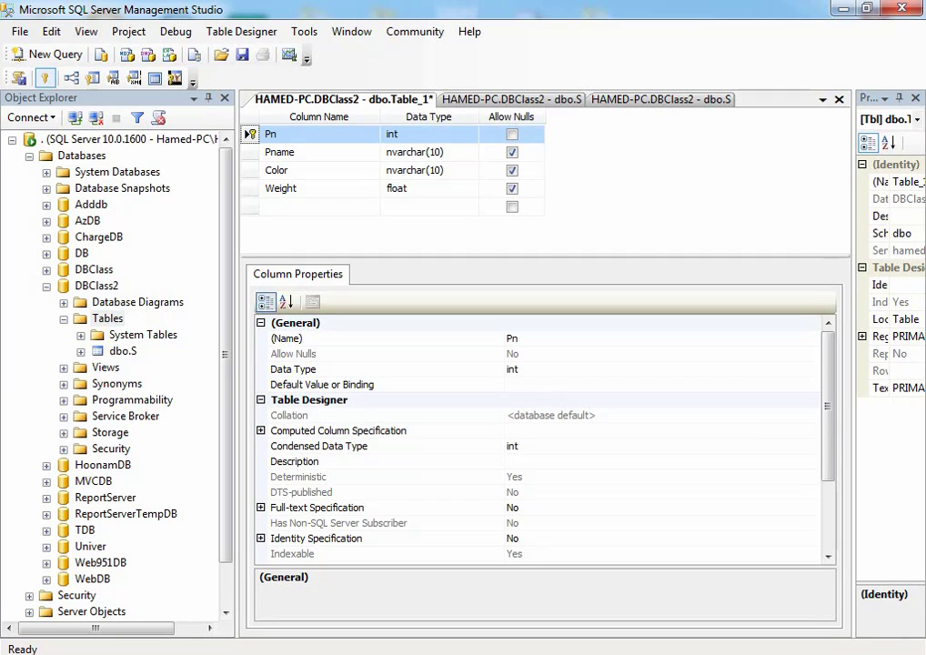
pyautogui.scroll(-2, 543, 441)
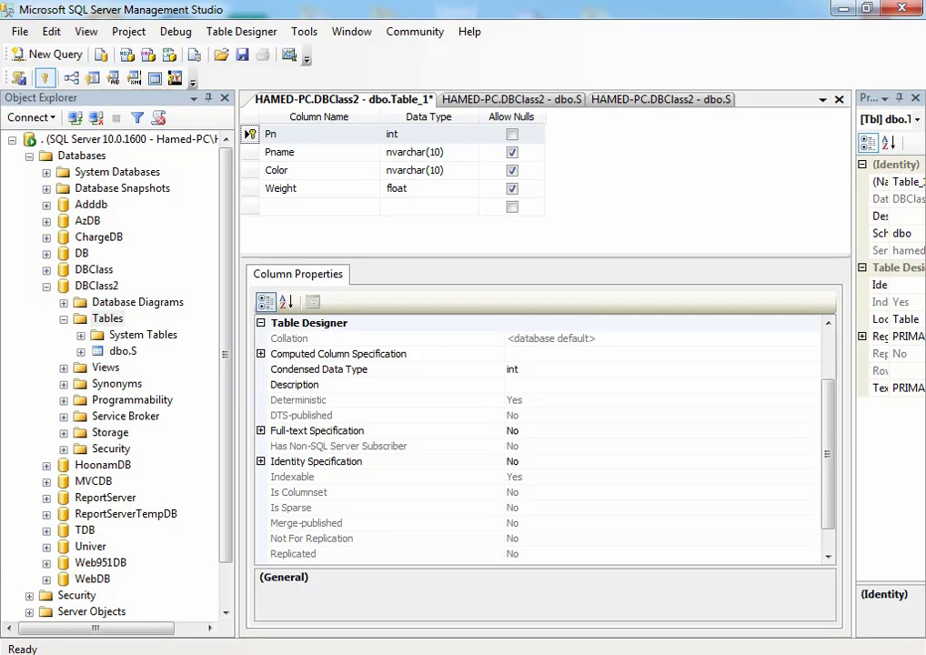
pyautogui.click(260, 461)
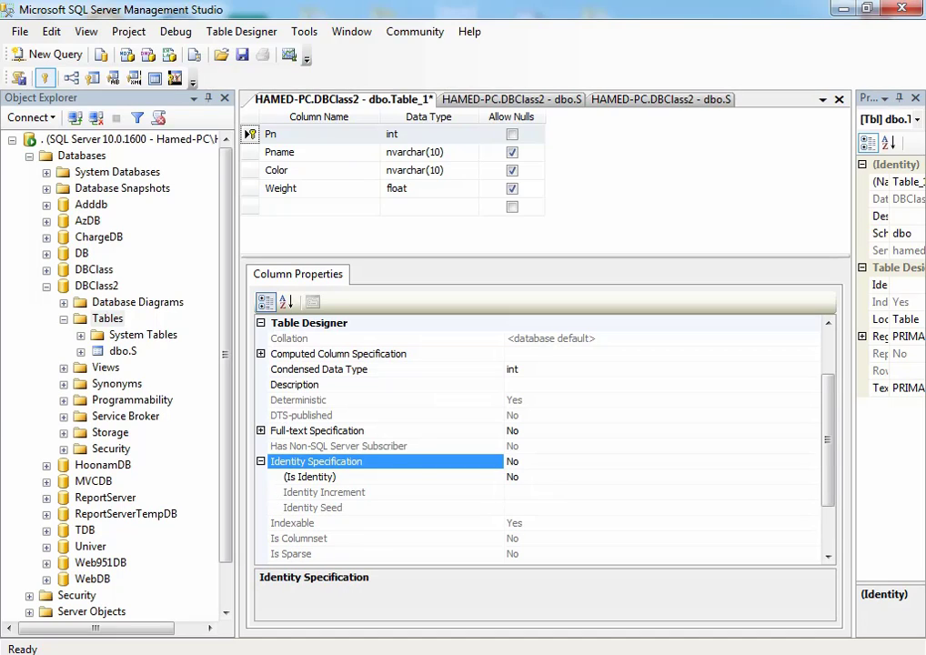
pyautogui.doubleClick(309, 477)
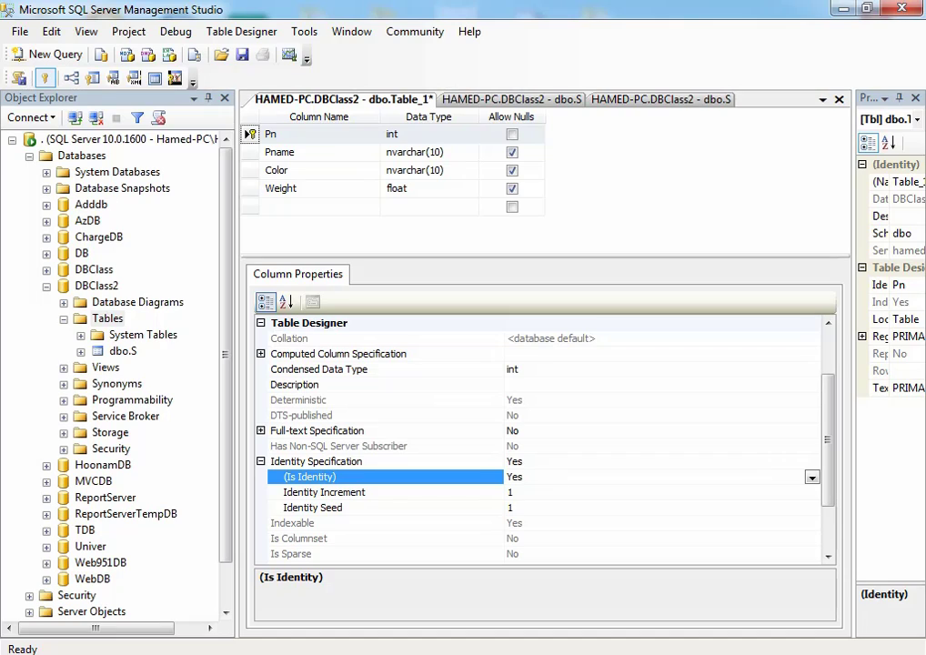
pyautogui.click(512, 507)
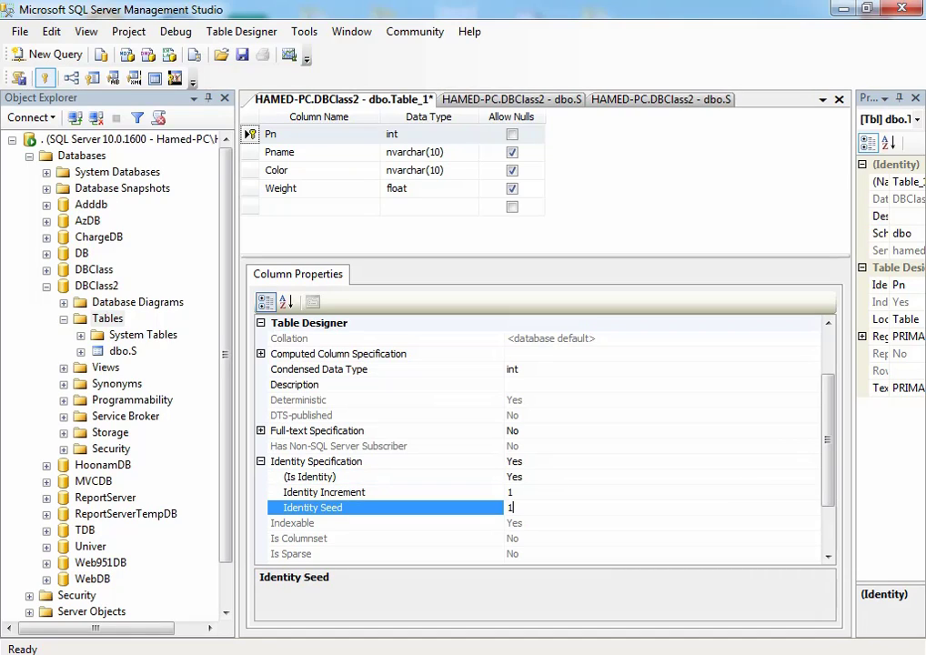
pyautogui.click(512, 492)
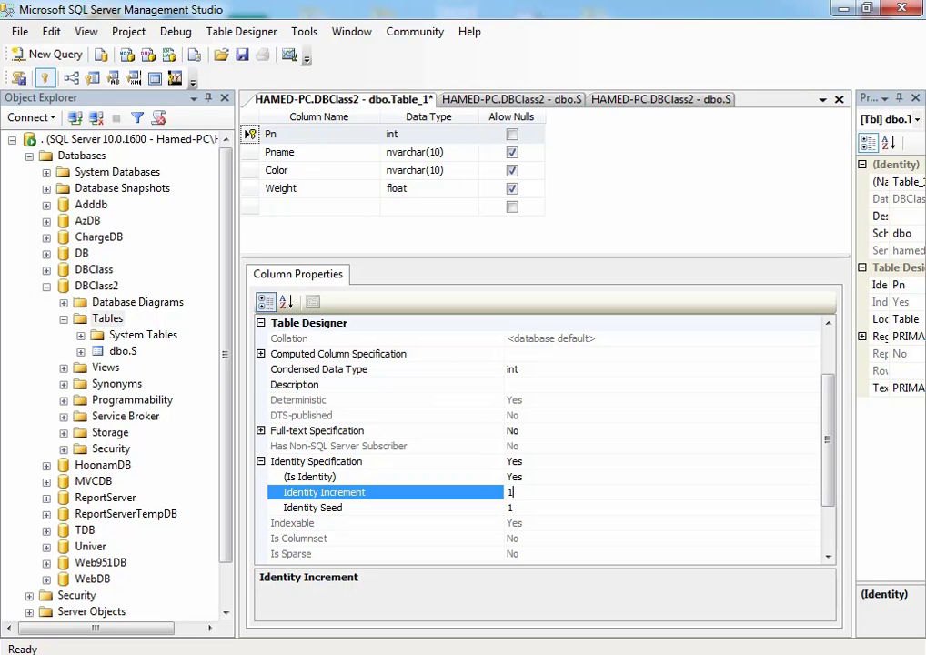
# - Save the new table as P, and close its design window and the dbo.S row data window
pyautogui.hotkey('ctrl', 's')
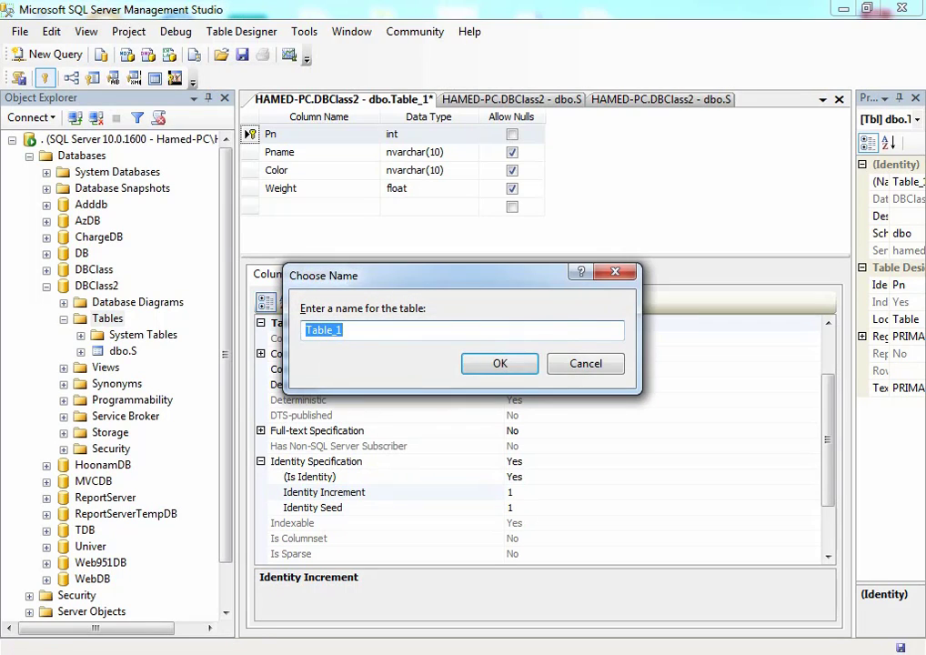
pyautogui.write('P')
pyautogui.press('Return')
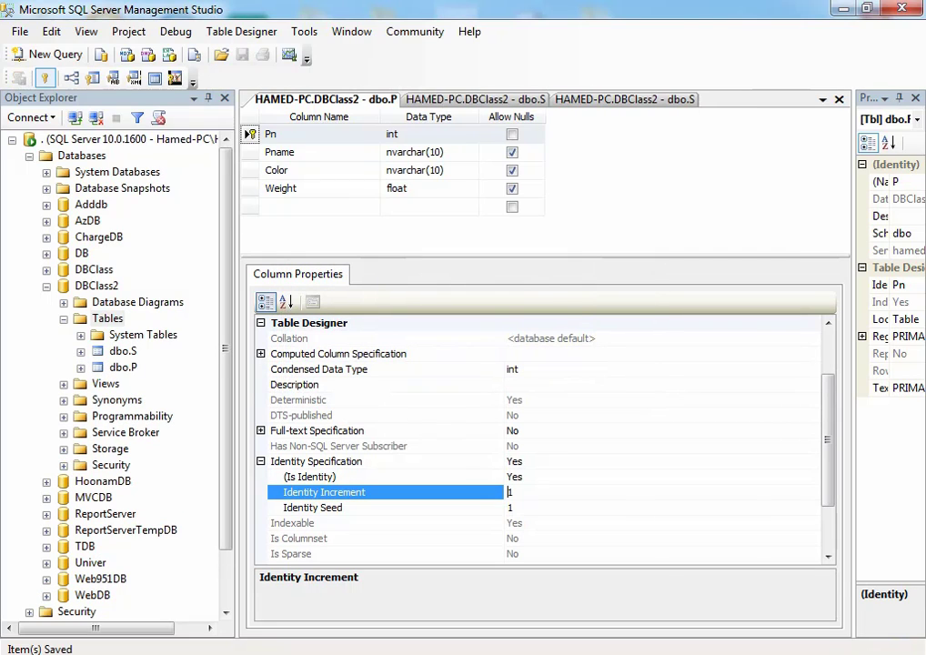
pyautogui.click(838, 99)
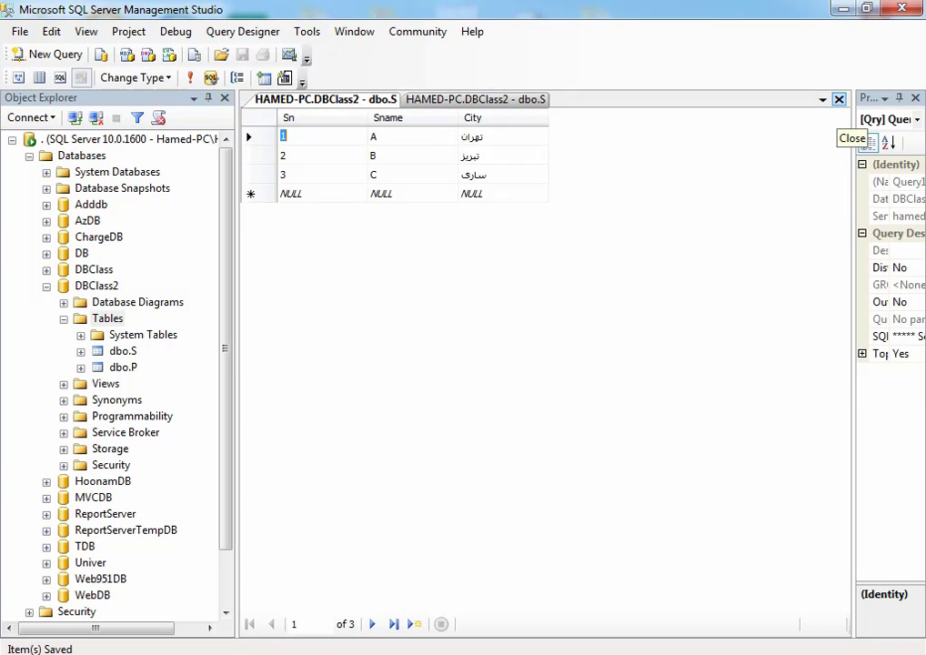
pyautogui.click(838, 99)
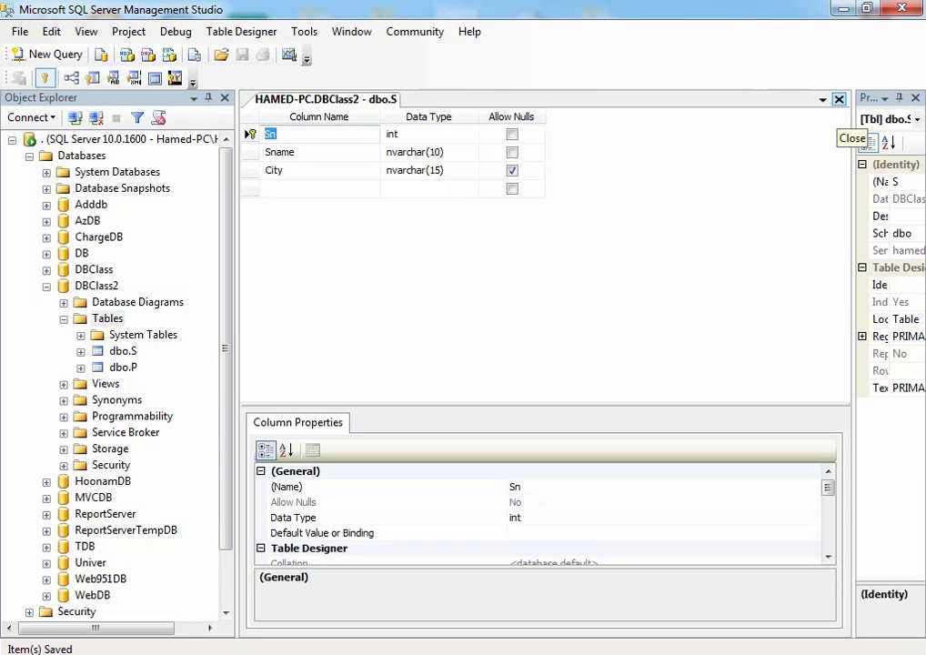
# - Close the dbo.S design window and start a new DBClass2 table with columns Spn, Sn, Pn and Qty
pyautogui.click(838, 99)
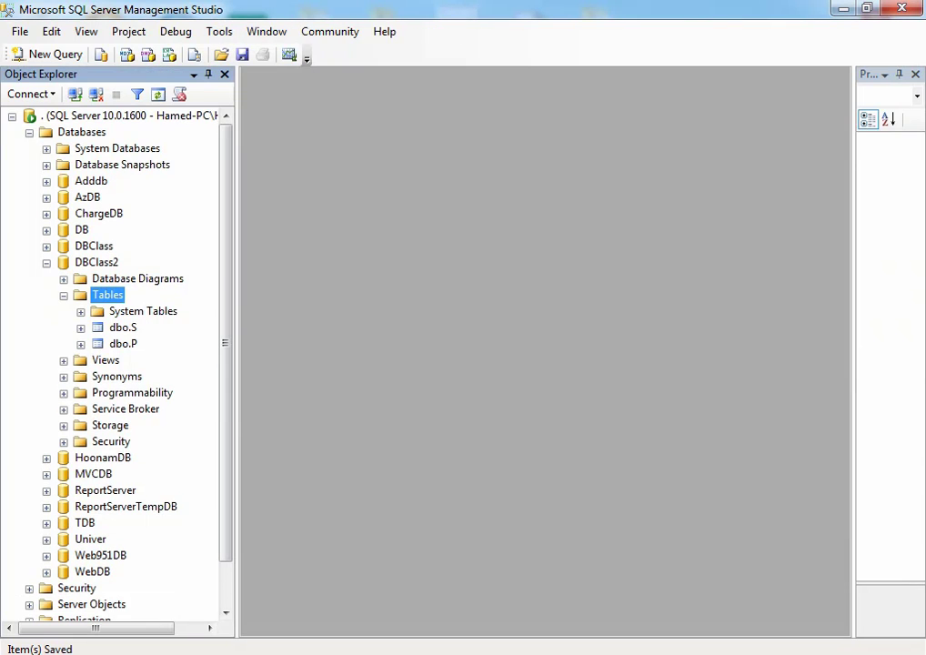
pyautogui.rightClick(127, 296)
pyautogui.click(166, 306)
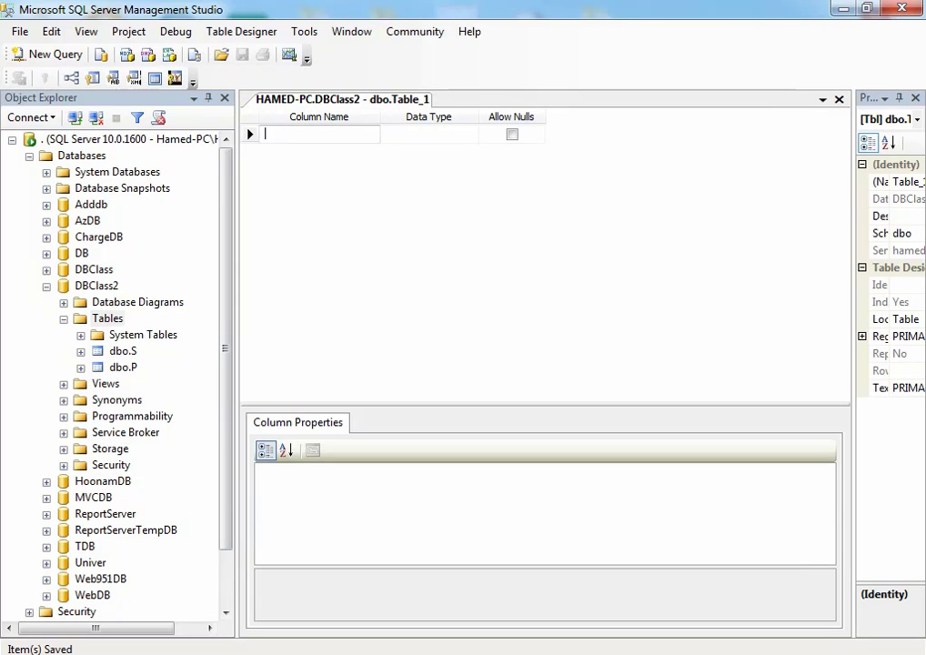
pyautogui.write('Spn')
pyautogui.press('Return')
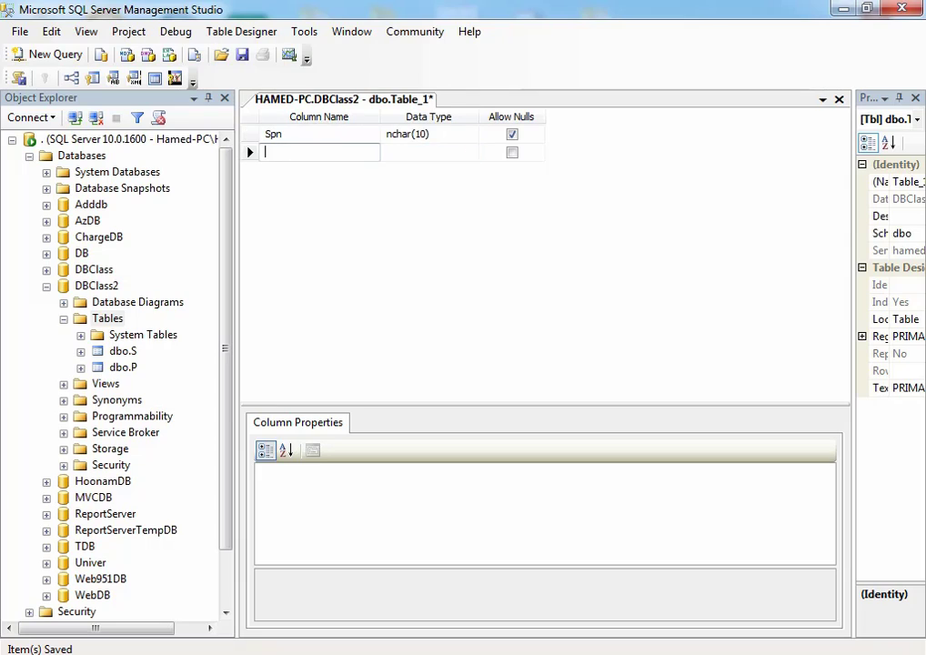
pyautogui.write('Sn')
pyautogui.press('Return')
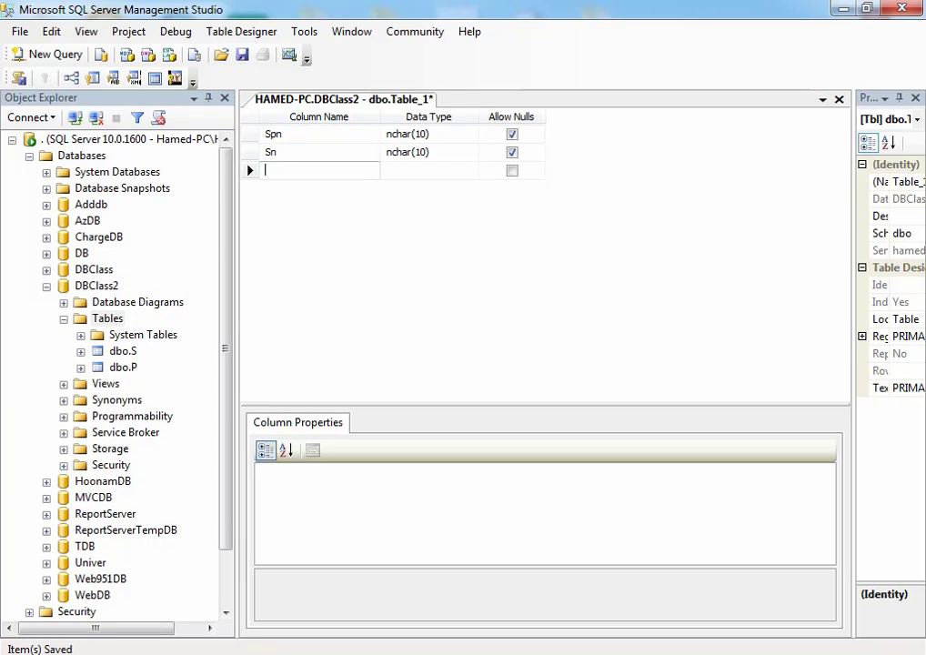
pyautogui.write('Pn')
pyautogui.press('Return')
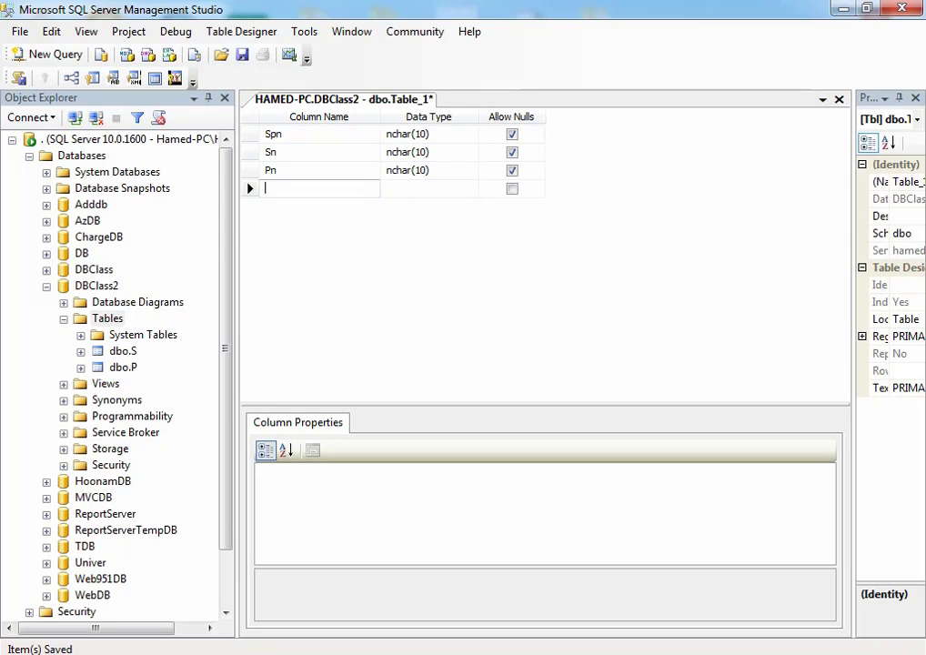
pyautogui.write('Qty')
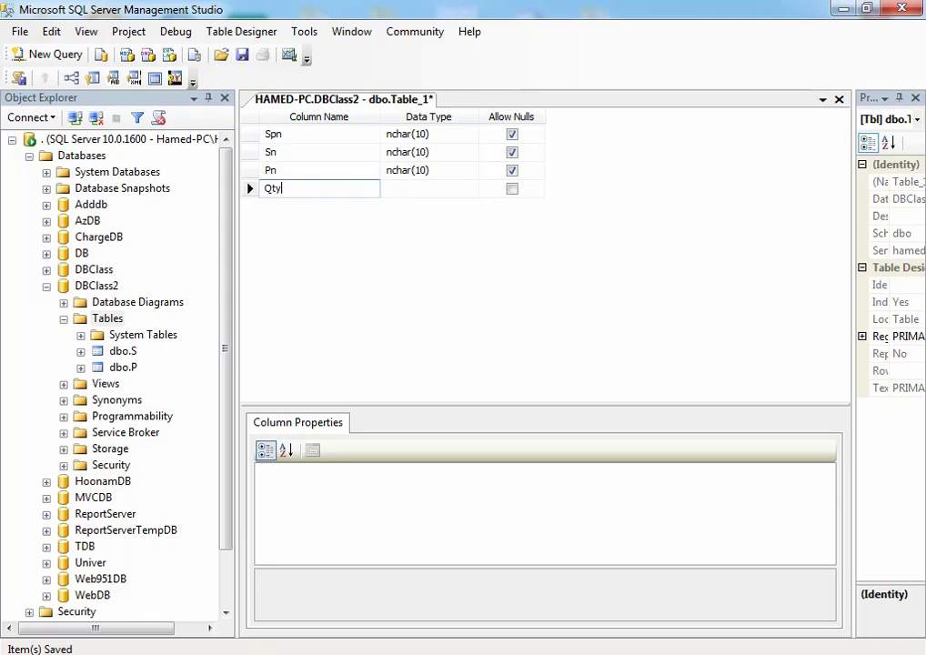
pyautogui.press('Tab')
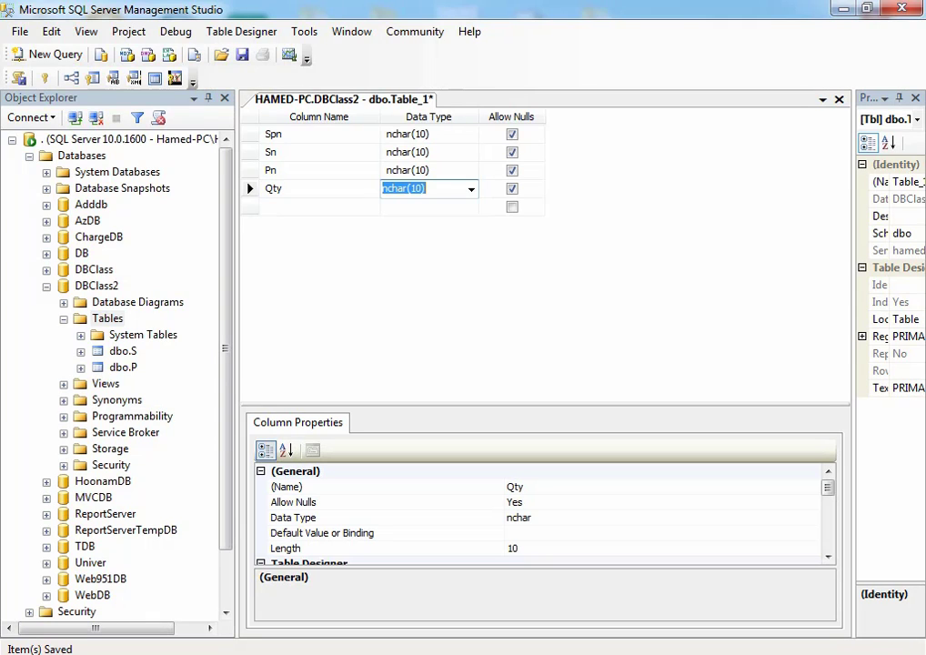
# - Set the data type of the Spn, Sn, Pn and Qty columns to int
pyautogui.click(428, 134)
pyautogui.write('int')
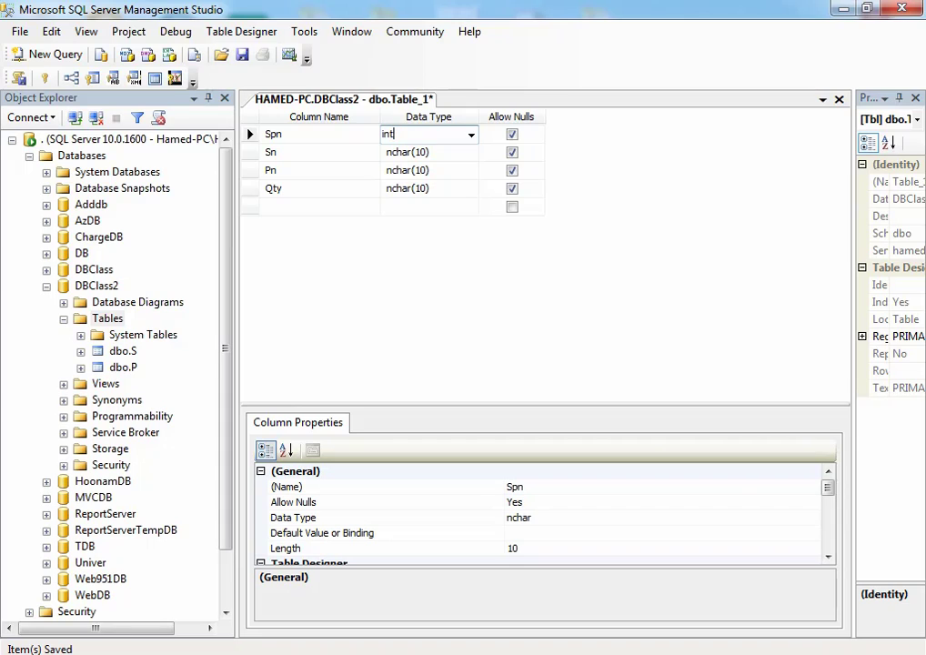
pyautogui.click(428, 152)
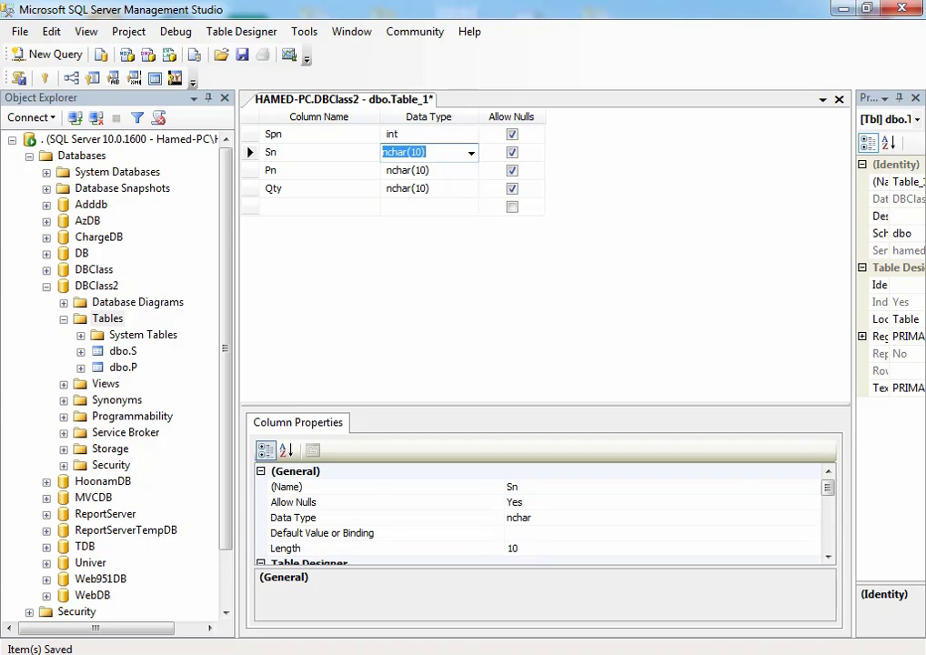
pyautogui.write('int')
pyautogui.press('Down')
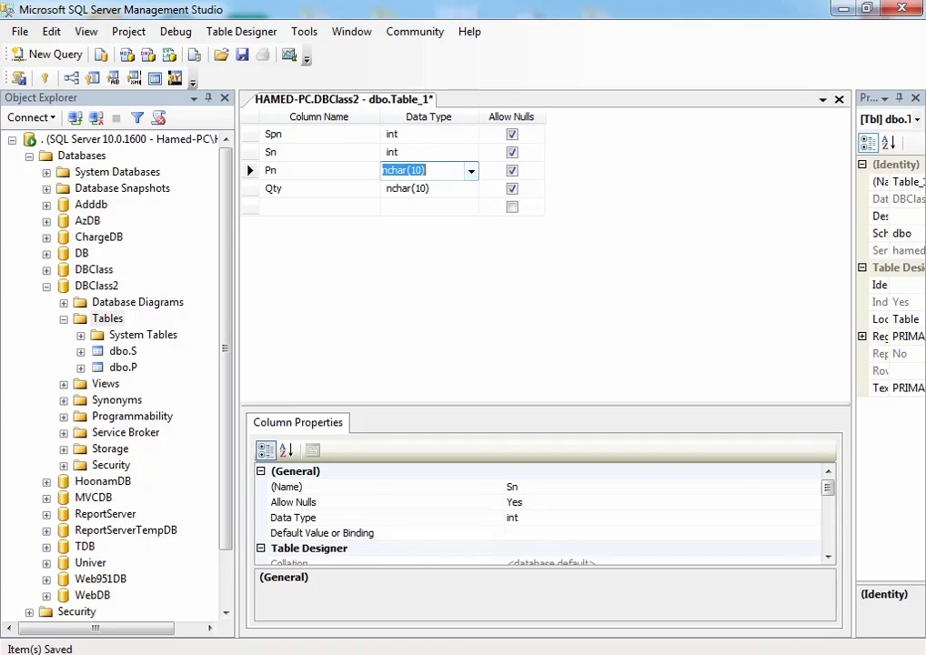
pyautogui.write('int')
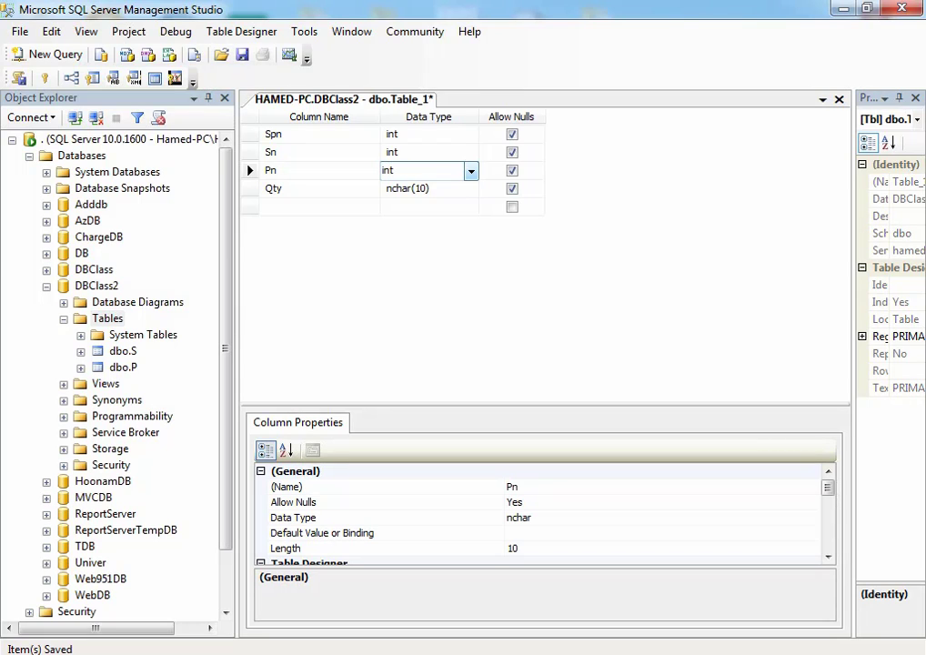
pyautogui.click(249, 152)
pyautogui.click(250, 170)
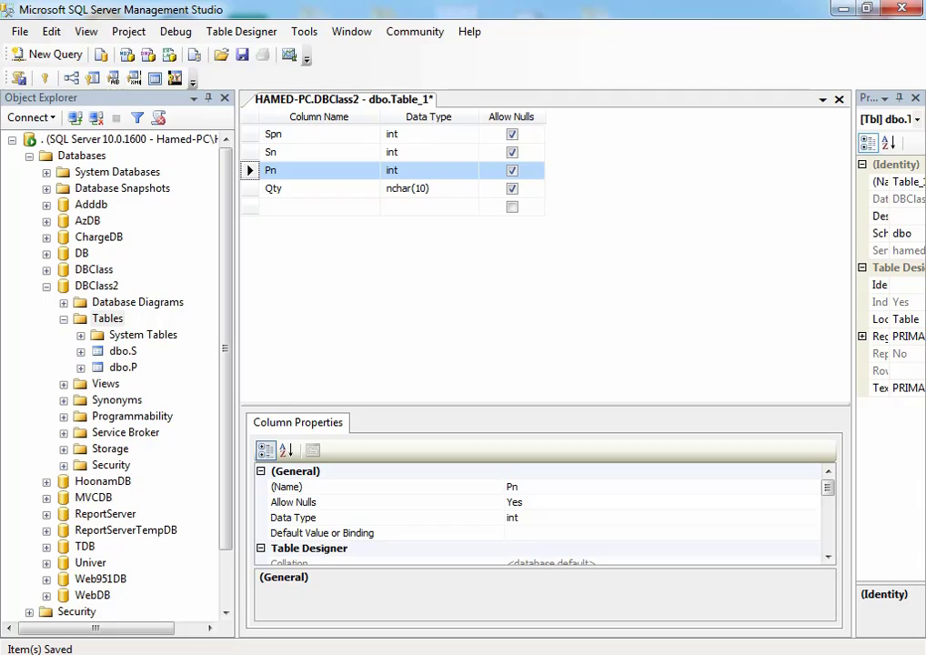
pyautogui.press('Down')
pyautogui.write('int')
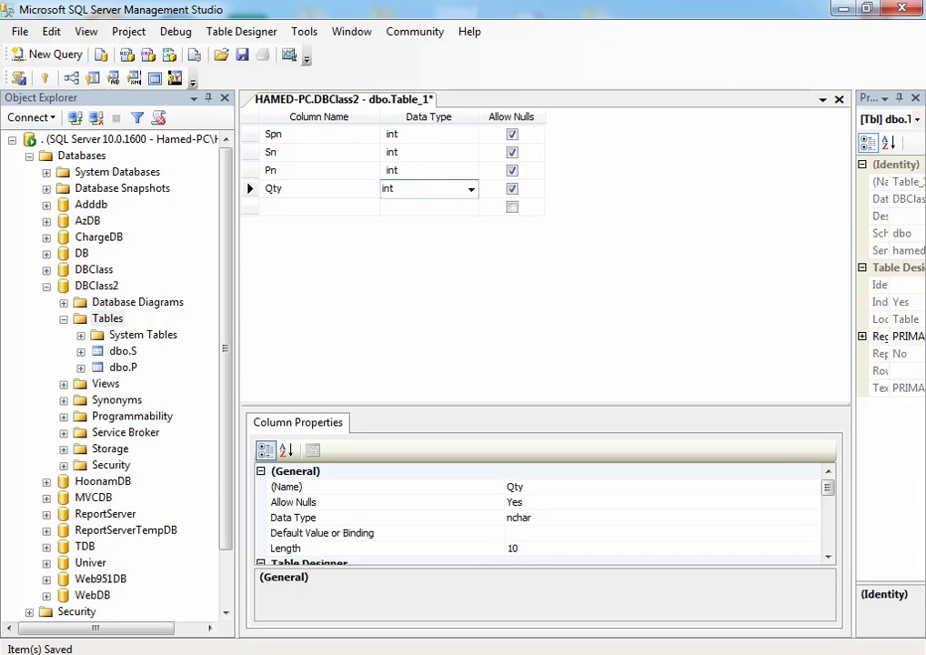
# - Make the Spn column the primary key of the new table
pyautogui.click(249, 152)
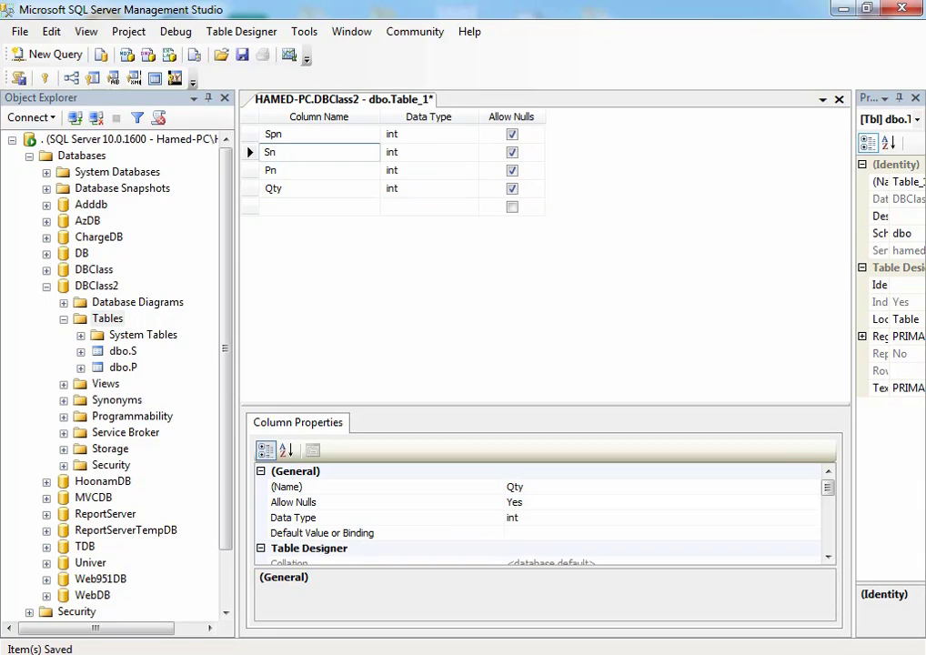
pyautogui.click(249, 170)
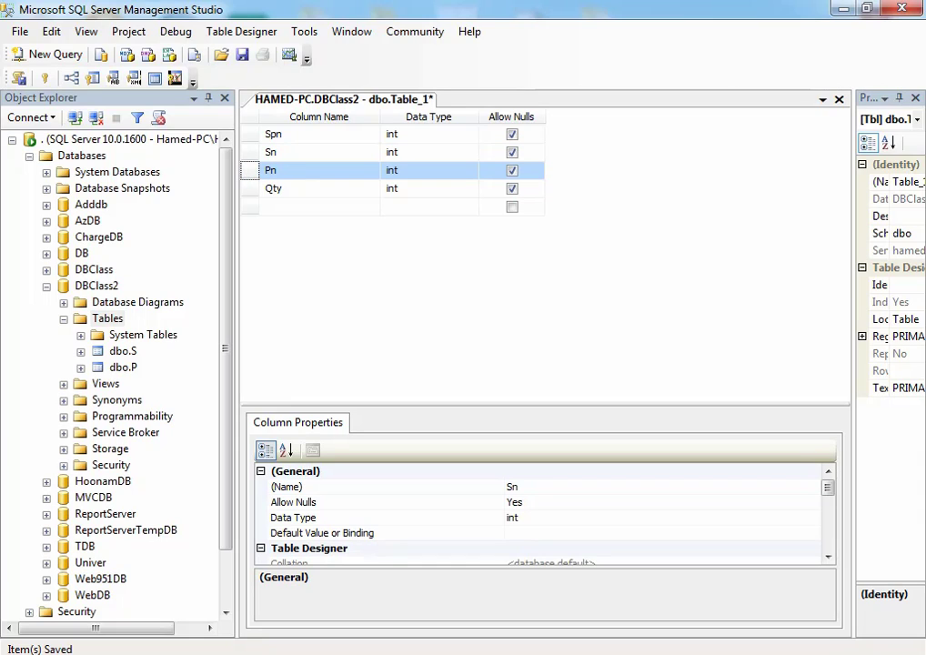
pyautogui.click(249, 188)
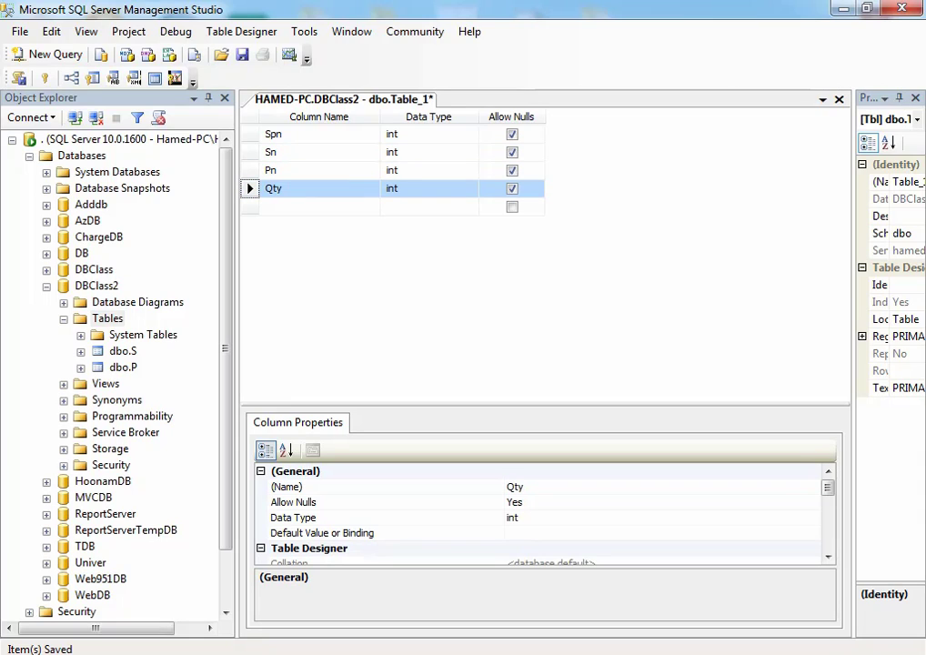
pyautogui.rightClick(248, 129)
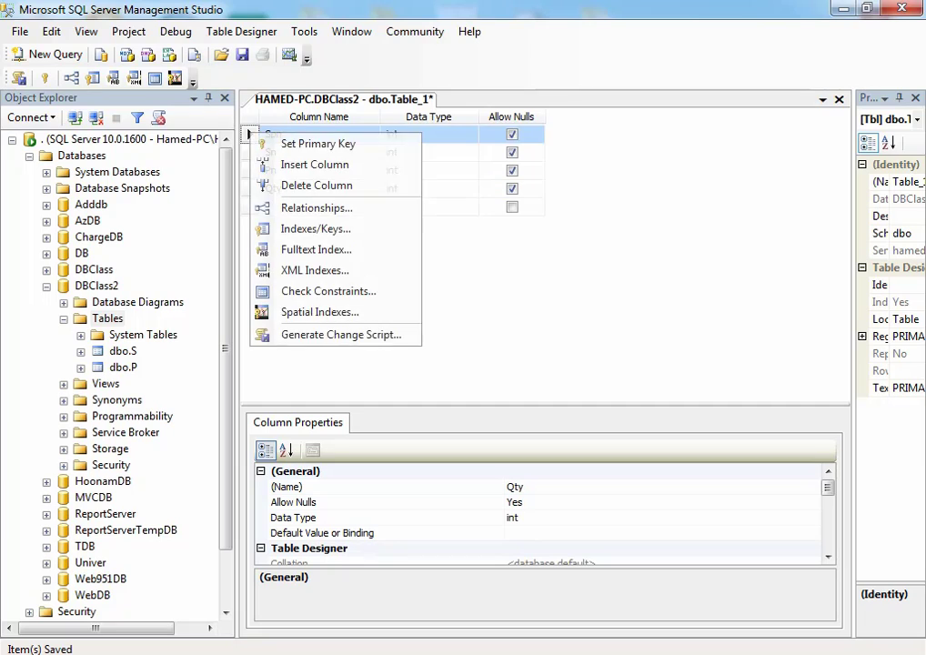
pyautogui.click(300, 141)
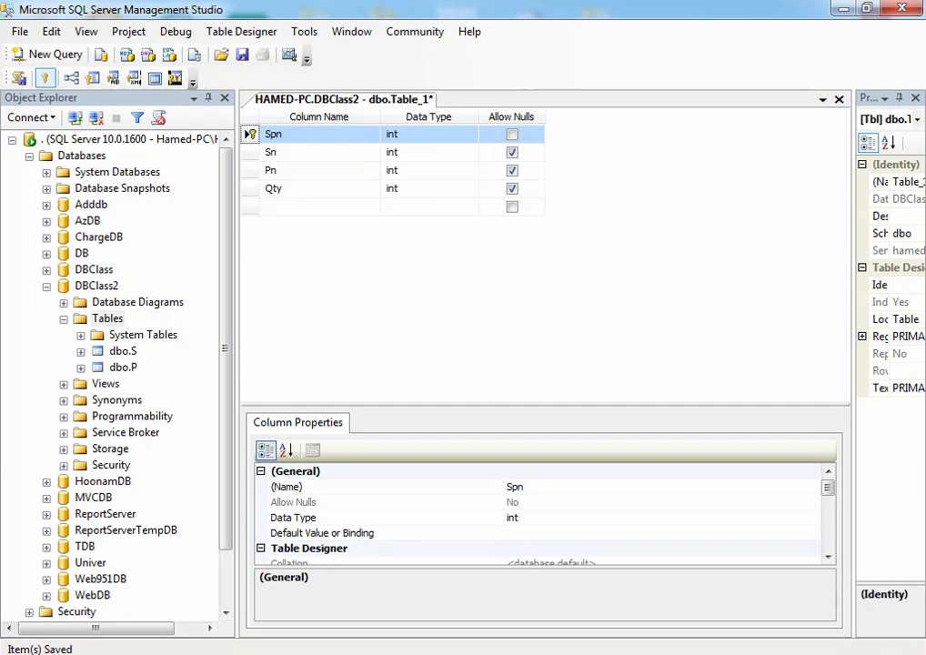
# - Turn Spn into an identity column with increment 1 and seed 1
pyautogui.moveTo(546, 406); pyautogui.dragTo(545, 264)
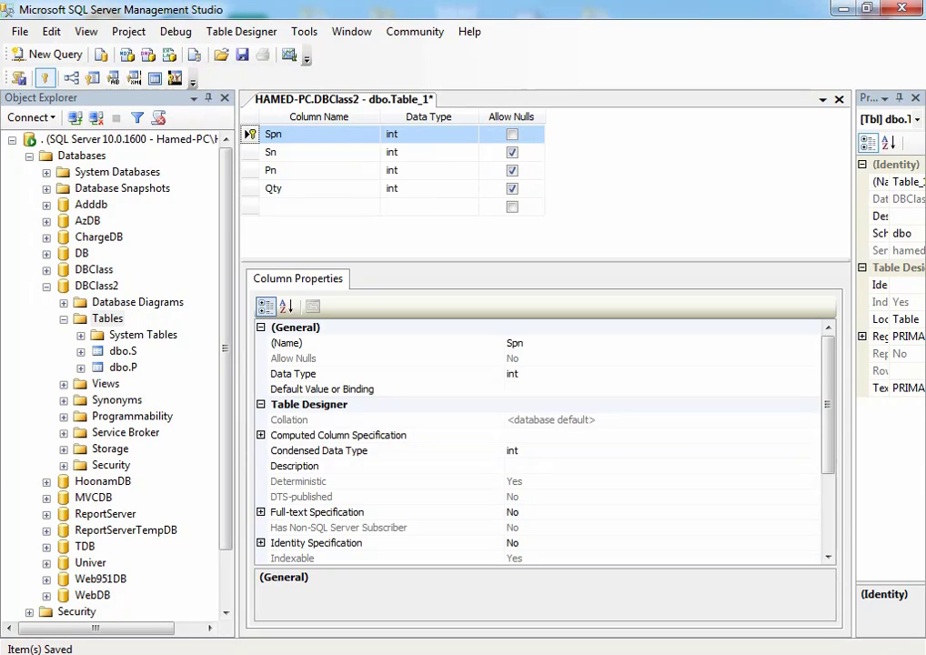
pyautogui.click(385, 542)
pyautogui.click(260, 542)
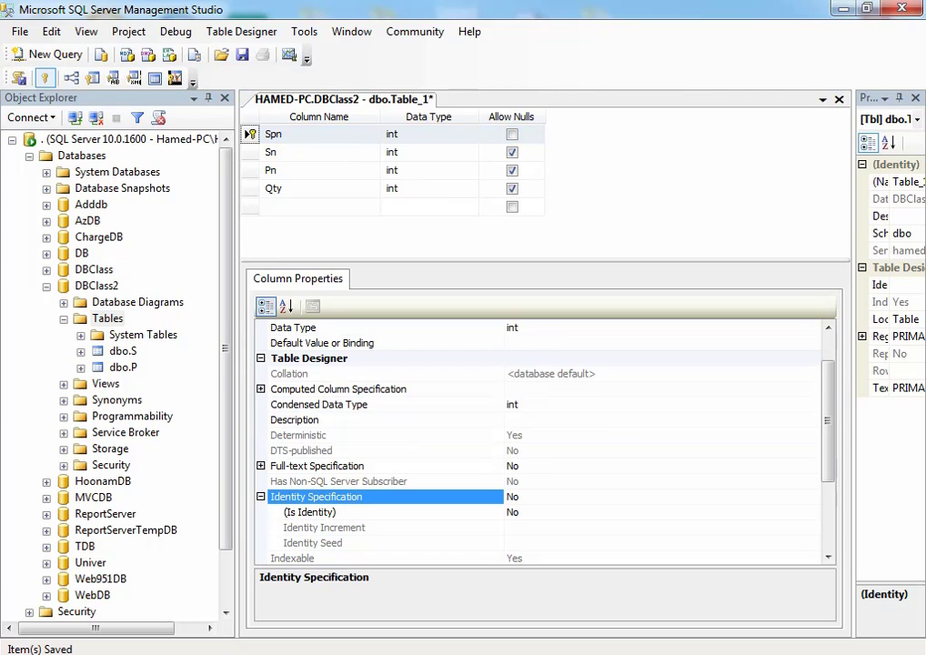
pyautogui.doubleClick(385, 512)
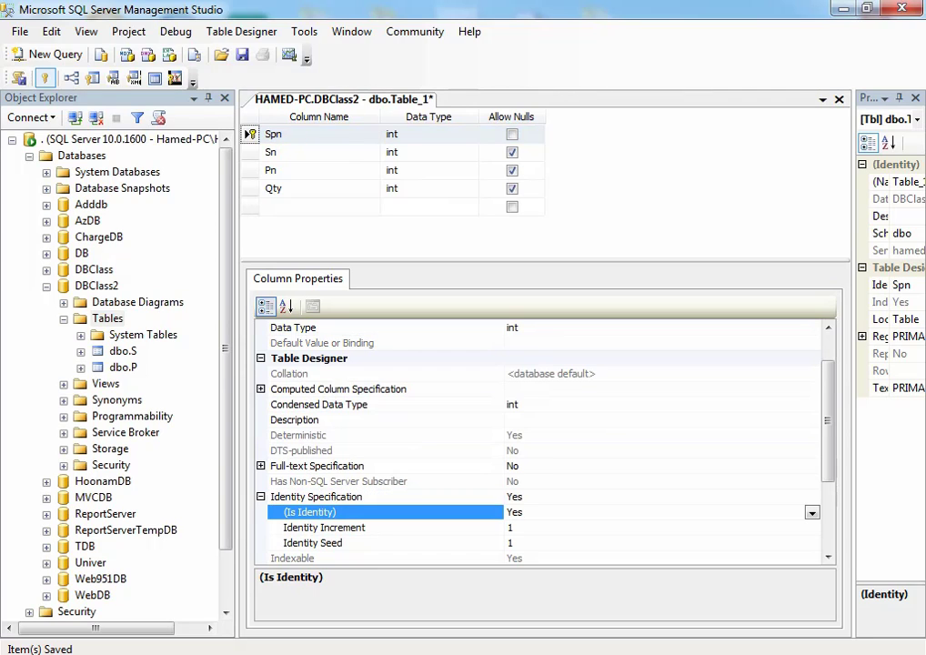
# - Save the new table as SP and close its design window
pyautogui.hotkey('ctrl', 's')
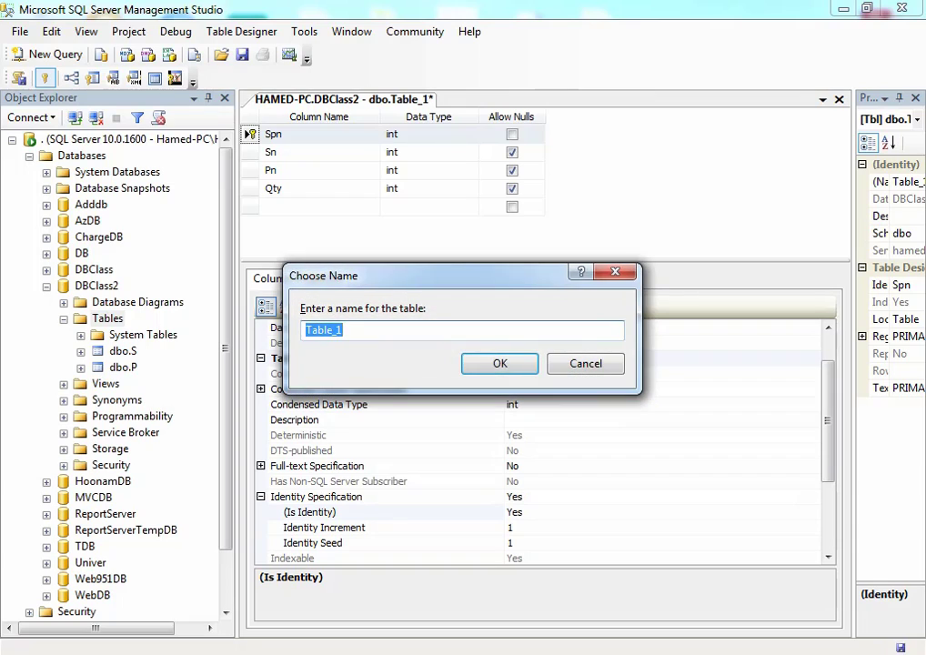
pyautogui.write('SP')
pyautogui.press('Return')
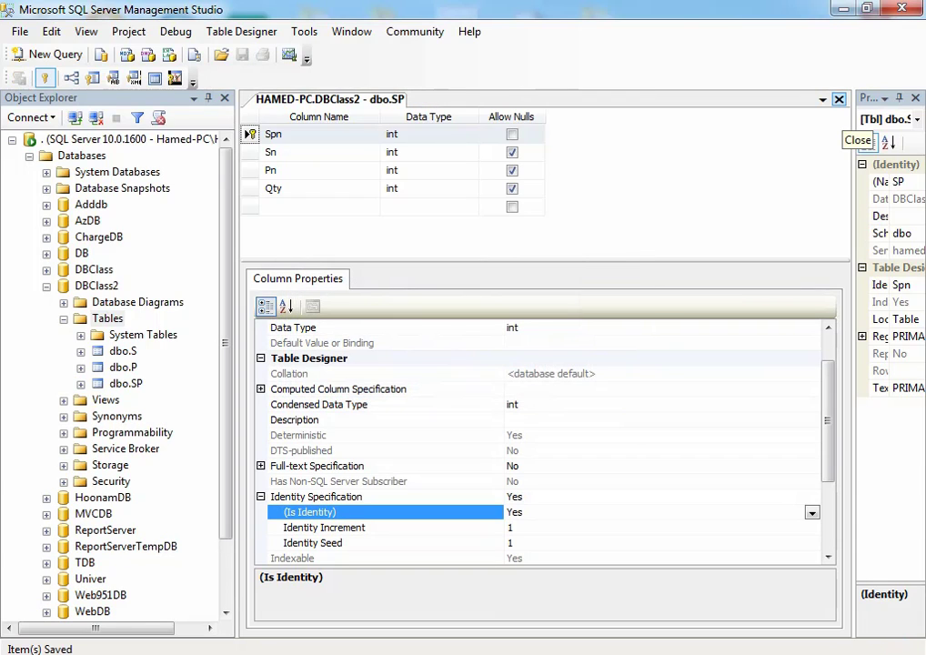
pyautogui.click(838, 99)
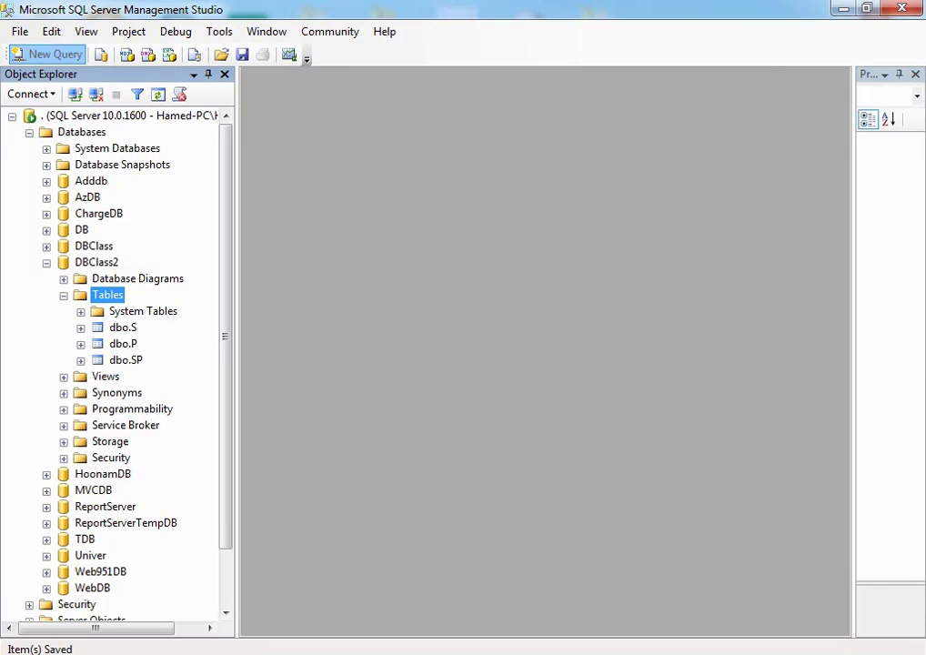
# - Open a new query and write "use DBClass" followed by "Go" on the second line
pyautogui.click(47, 53)
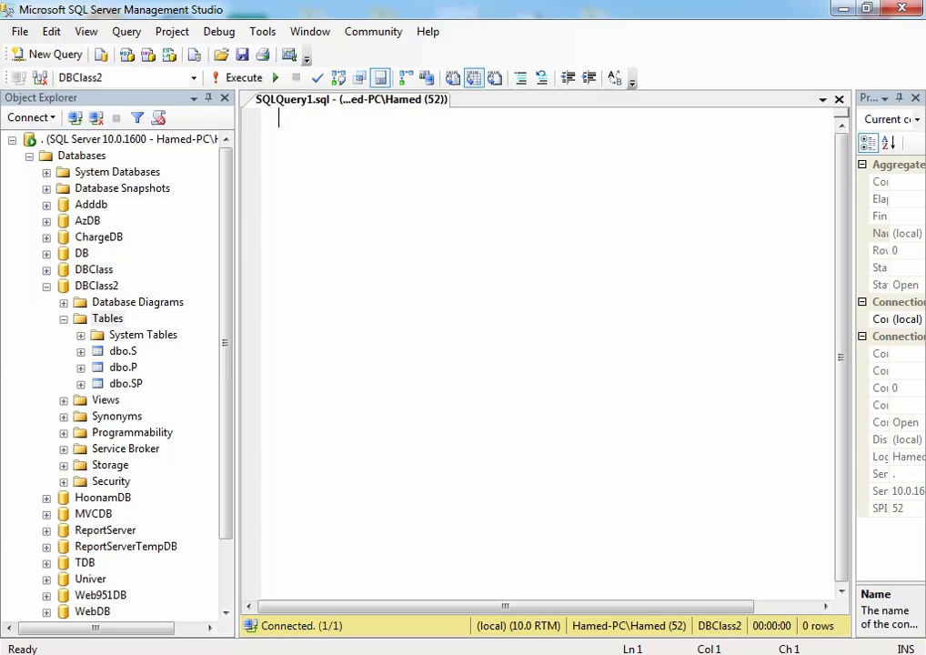
pyautogui.write('use ')
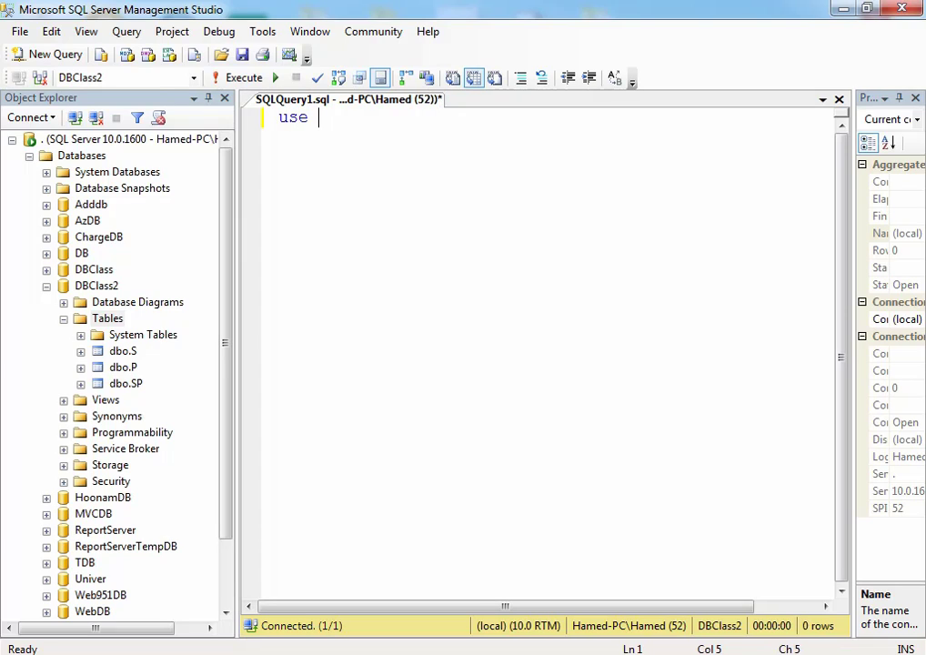
pyautogui.write('DBclass')
pyautogui.press('Down')
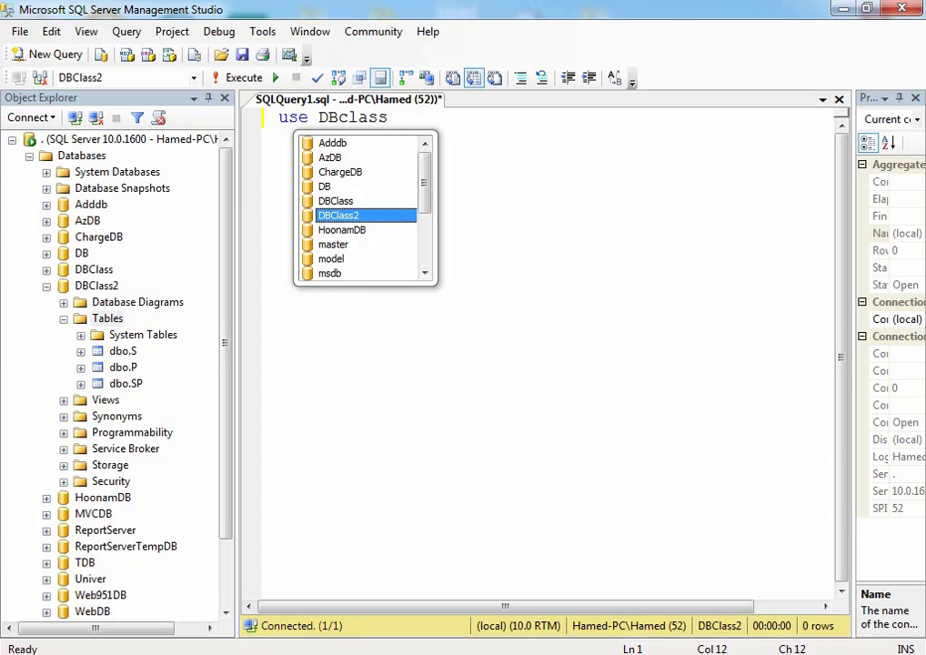
pyautogui.press('Up')
pyautogui.press('Return')
pyautogui.press('Return')
pyautogui.write('Go')
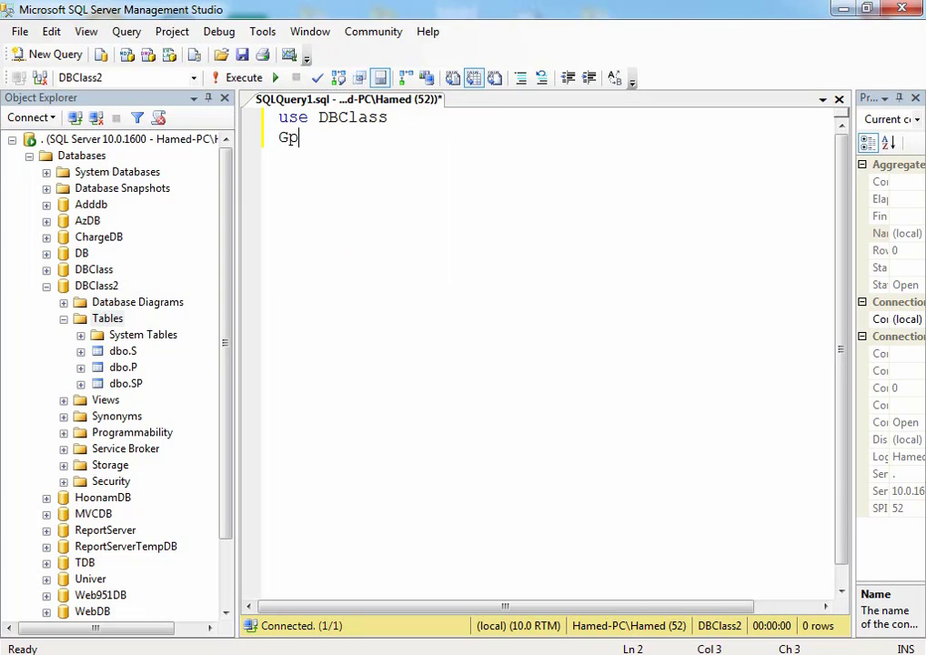
pyautogui.press('Return')
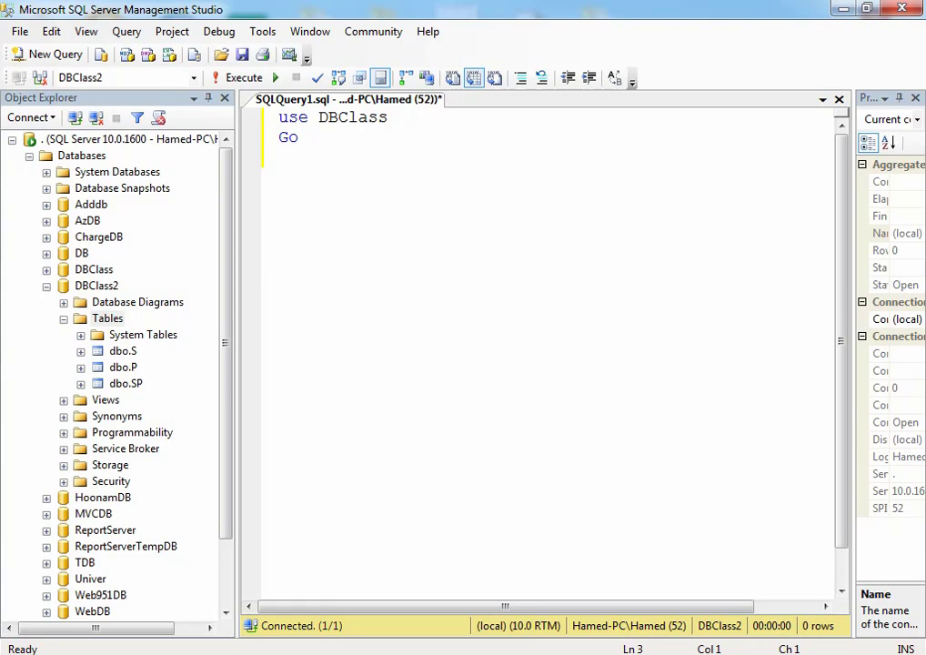
# - Change the database name in the use statement to DBClass2
pyautogui.click(389, 117)
pyautogui.write('2')
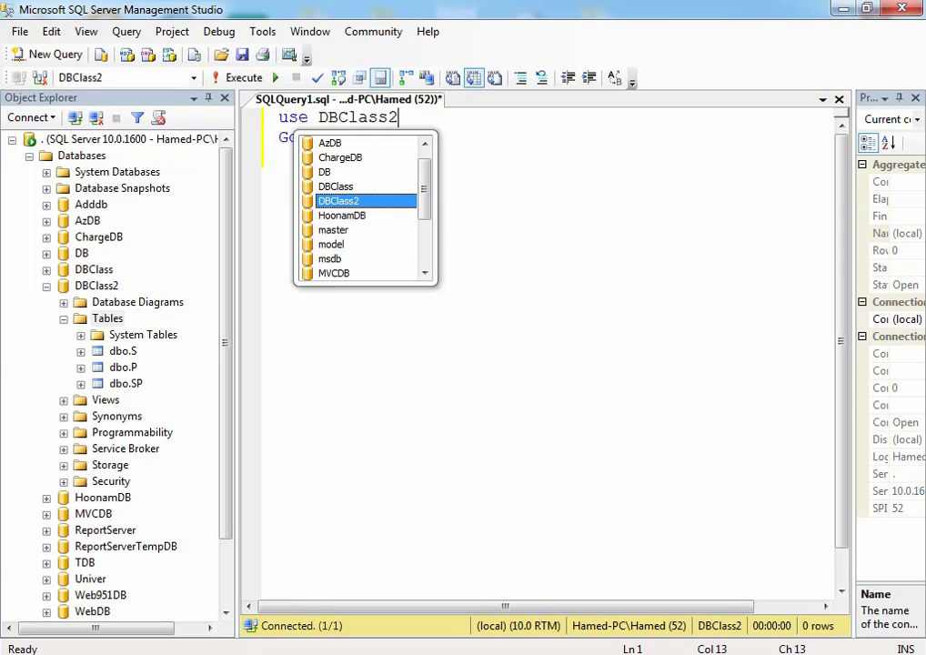
pyautogui.press('Escape')
# - Below Go, write "create table tbl" with opening and closing parentheses on separate lines and an empty line between them
pyautogui.click(279, 157)
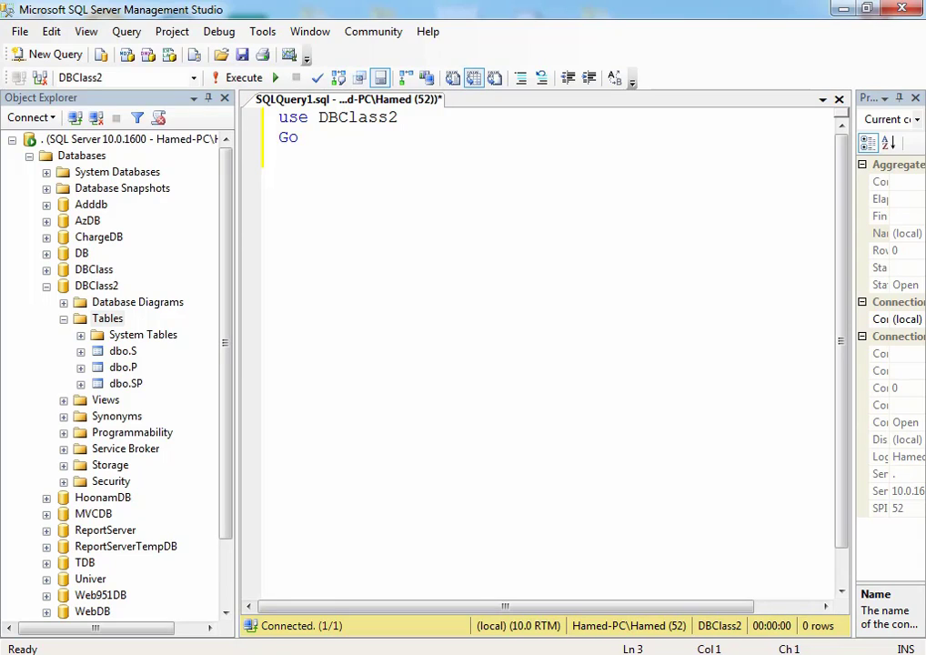
pyautogui.write('create table ')
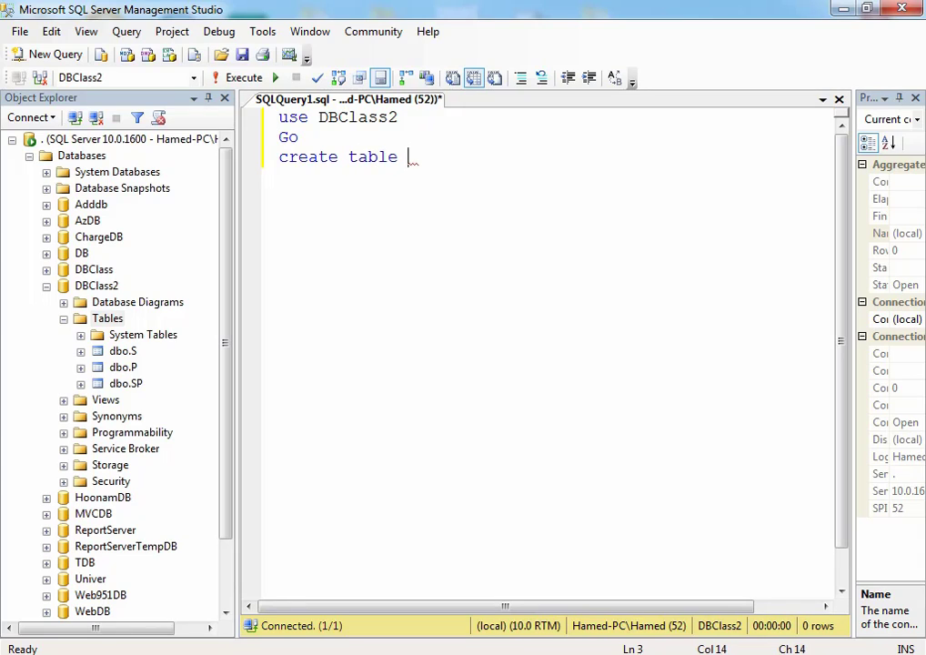
pyautogui.write('tbl')
pyautogui.press('Return')
pyautogui.write('()')
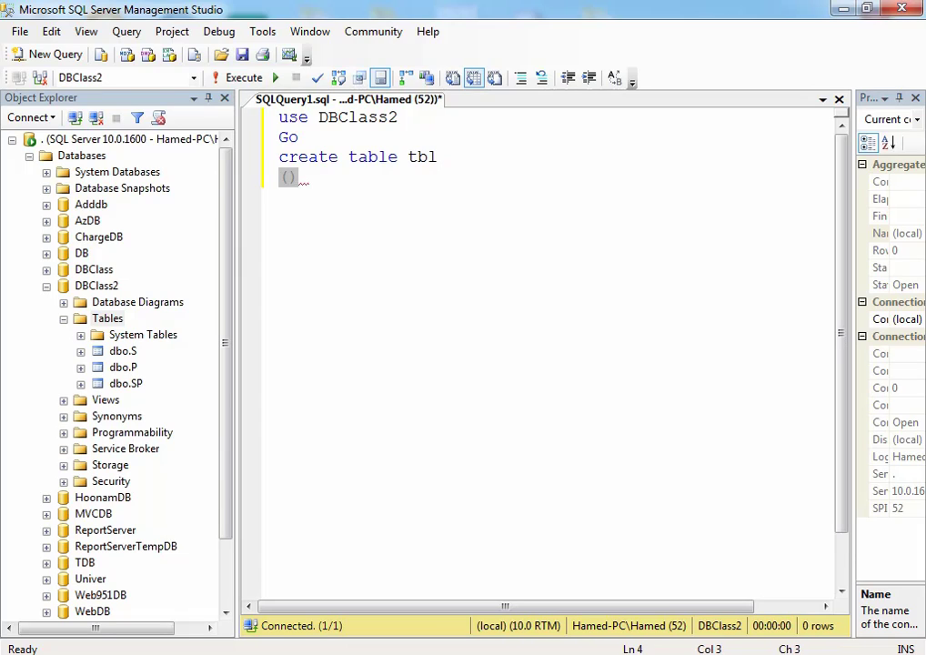
pyautogui.press('Left')
pyautogui.press('Return')
pyautogui.press('Return')
pyautogui.press('Up')
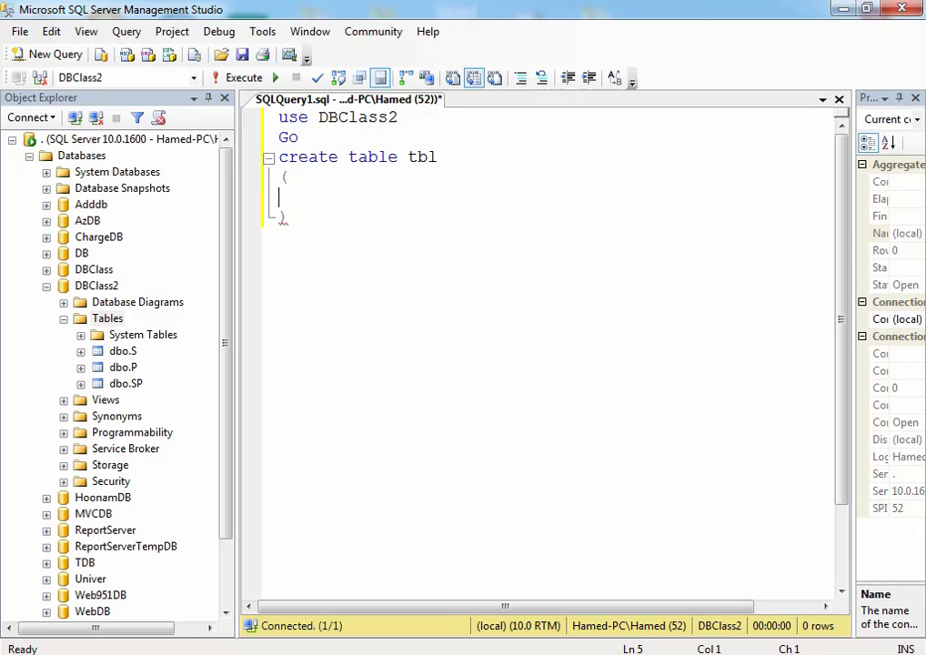
# - Between the parentheses, define the columns "id int," and "name nvarchar(20)," on separate lines
pyautogui.write('id int,')
pyautogui.press('Return')
pyautogui.write('name')
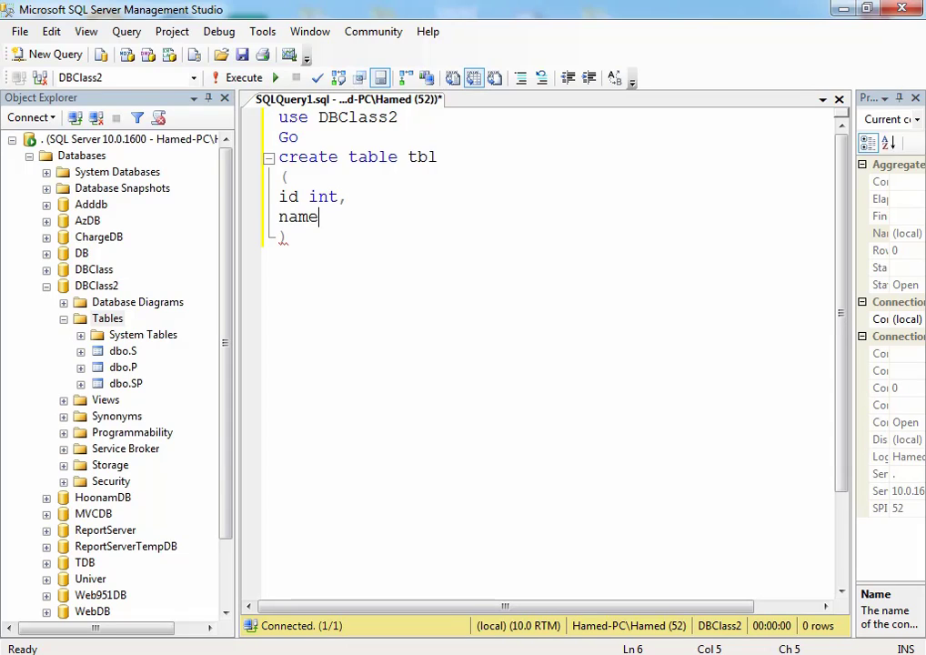
pyautogui.write(' nvach')
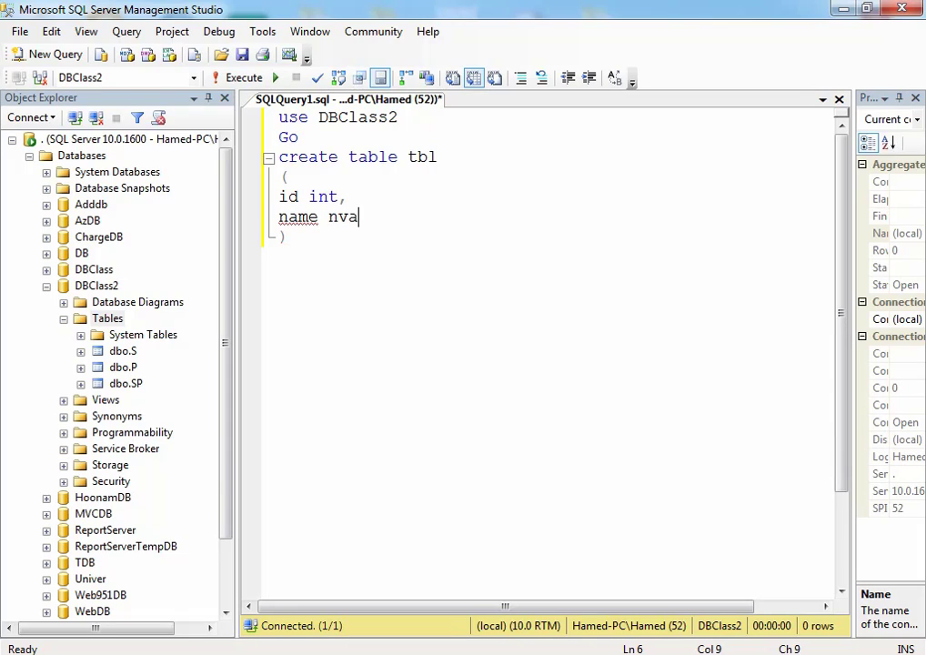
pyautogui.press('BackSpace')
pyautogui.press('BackSpace')
pyautogui.write('rchar(200')
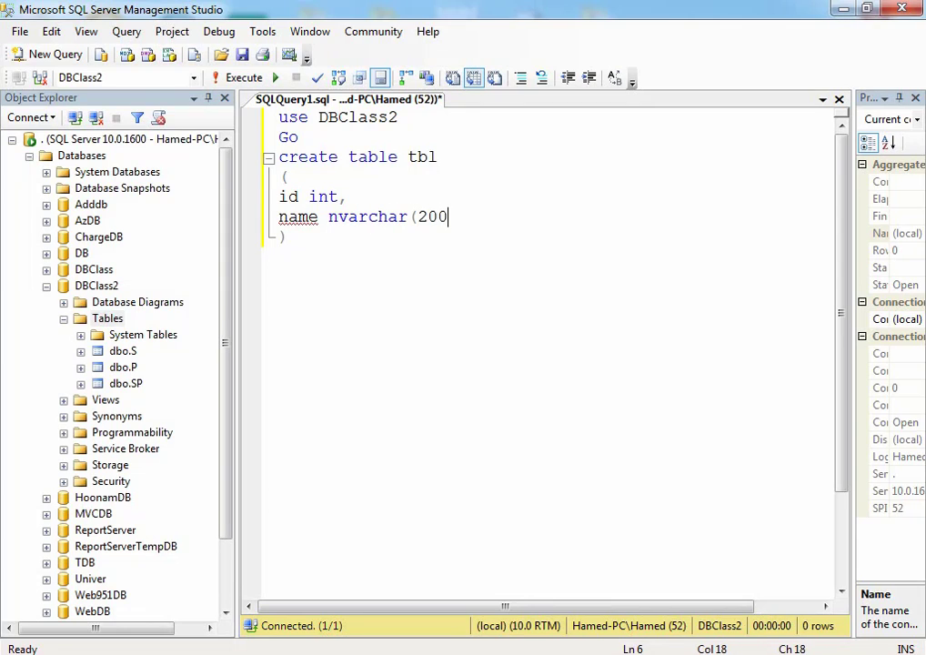
pyautogui.press('BackSpace')
pyautogui.write('),')
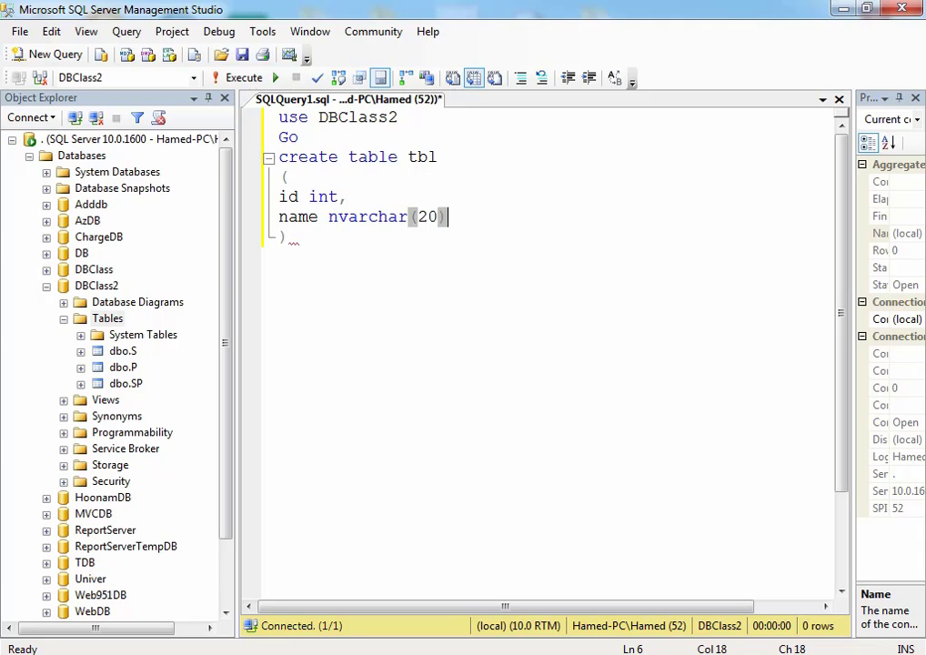
# - Add the column definition "city nvarchar(30)," on a new line below the name column
pyautogui.press('Return')
pyautogui.write('city(')
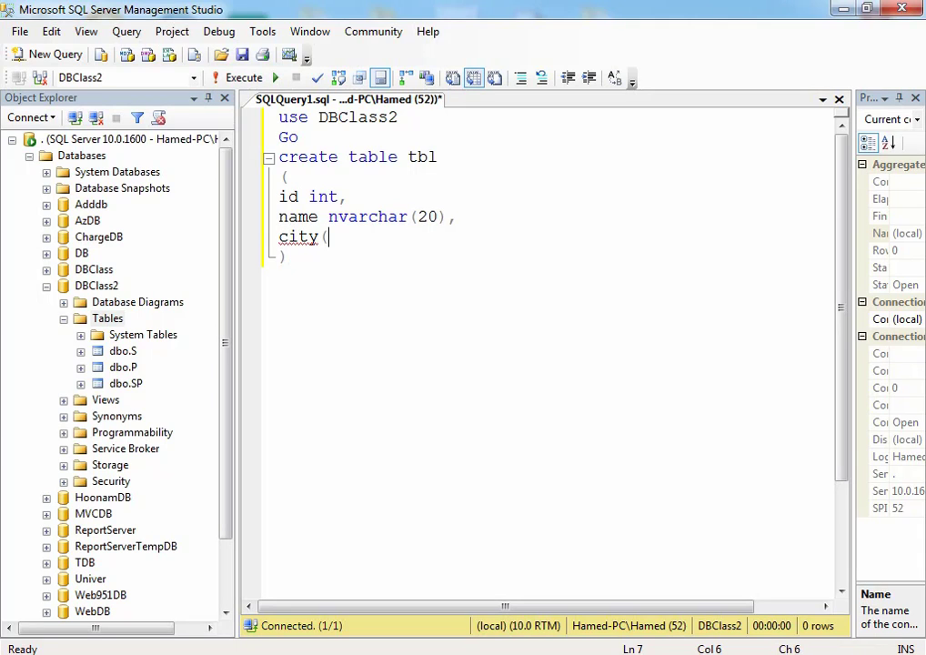
pyautogui.press('BackSpace')
pyautogui.write('nvarchar(30)')
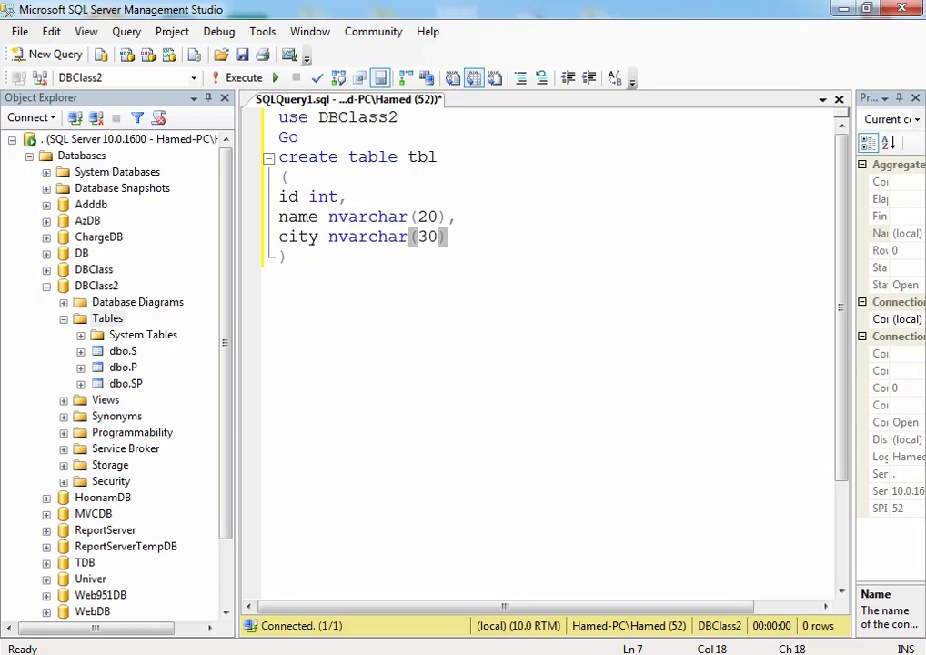
pyautogui.write(',')
# - Start a fourth column line below city with the name address, and shorten the name to "add"
pyautogui.press('Return')
pyautogui.write('address')
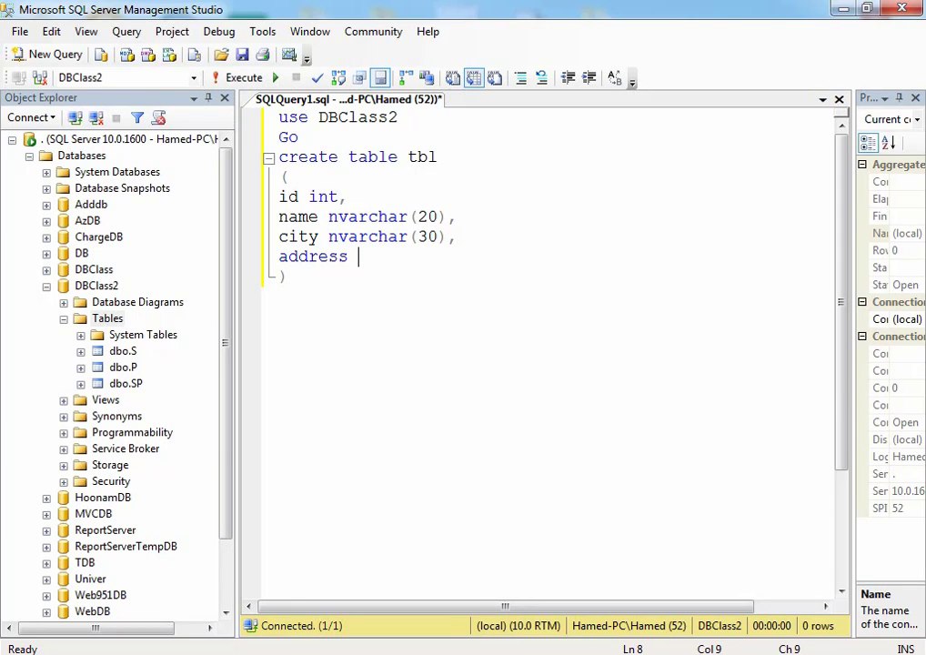
pyautogui.press('BackSpace')
pyautogui.press('BackSpace')
pyautogui.press('BackSpace')
pyautogui.press('BackSpace')
pyautogui.press('BackSpace')
pyautogui.press('BackSpace')
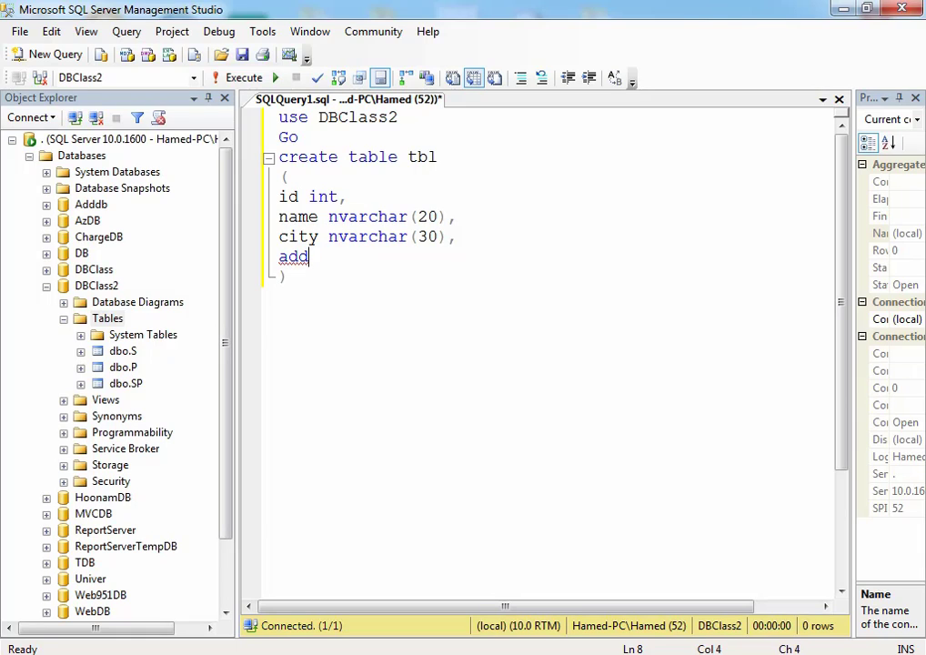